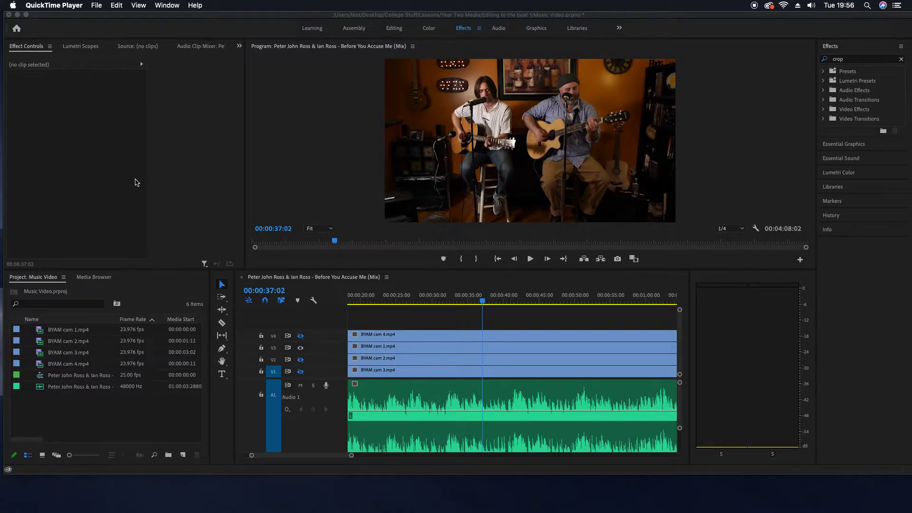
Play the song from 00:00:33:13, stop at 00:00:37:03, and cut all four camera clips there with the Razor tool.
{"action": "left_click", "coordinate": [452, 303]}
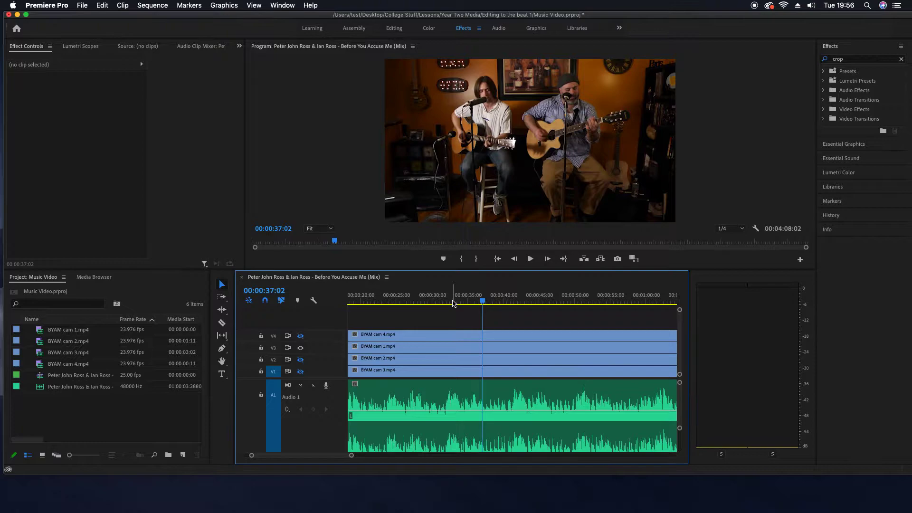
{"action": "left_click", "coordinate": [457, 301]}
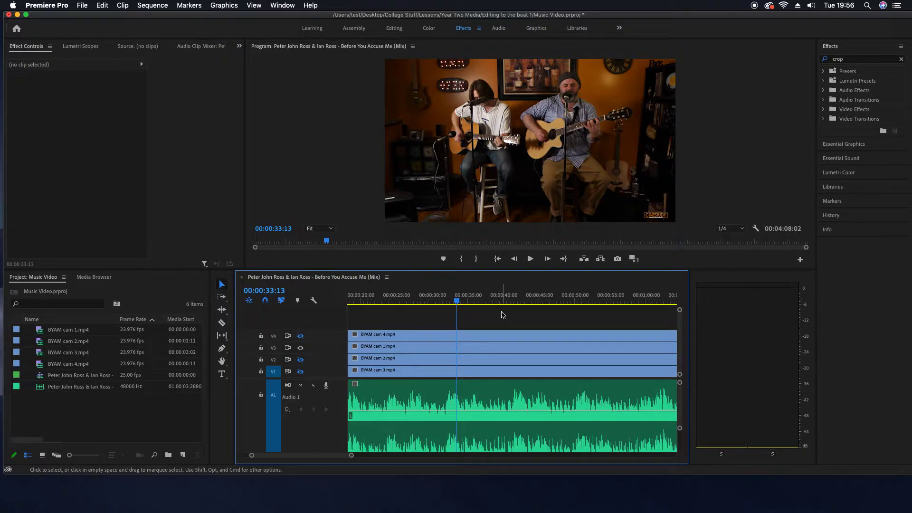
{"action": "key", "text": "space"}
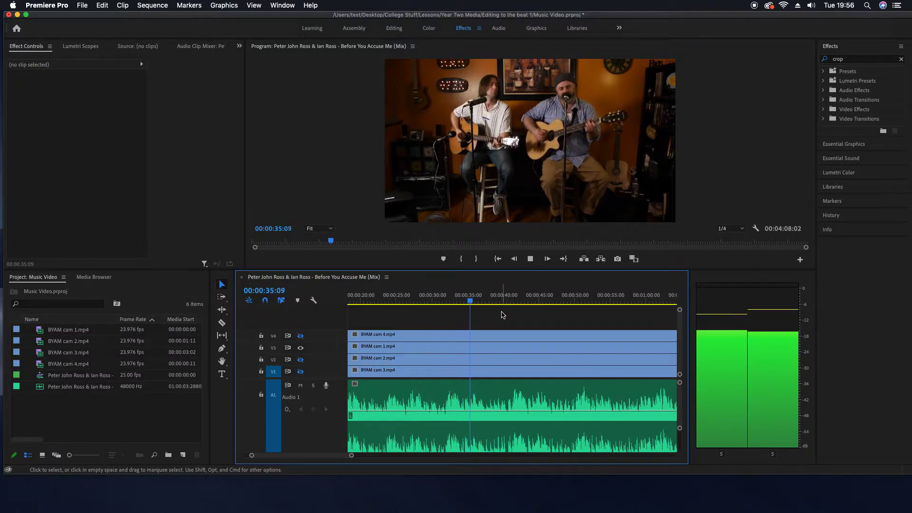
{"action": "key", "text": "space"}
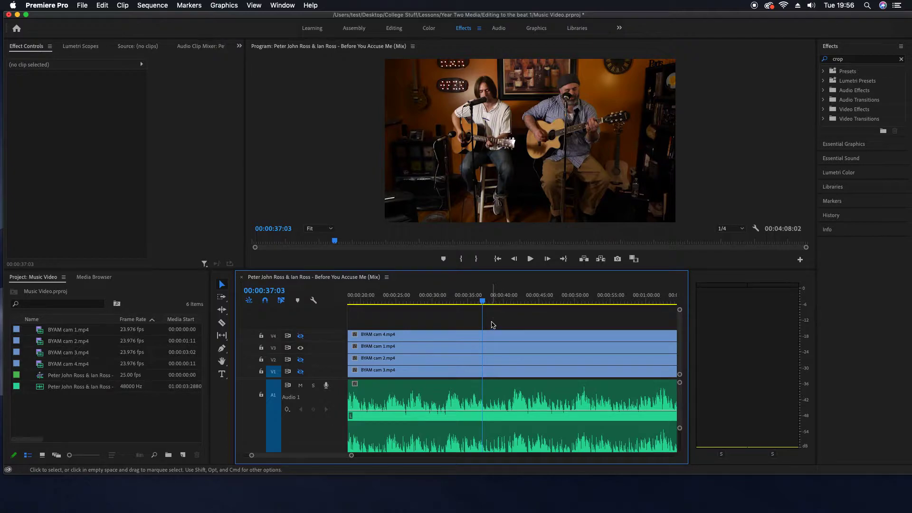
{"action": "left_click", "coordinate": [497, 338]}
{"action": "left_click_drag", "start_coordinate": [497, 338], "coordinate": [508, 379]}
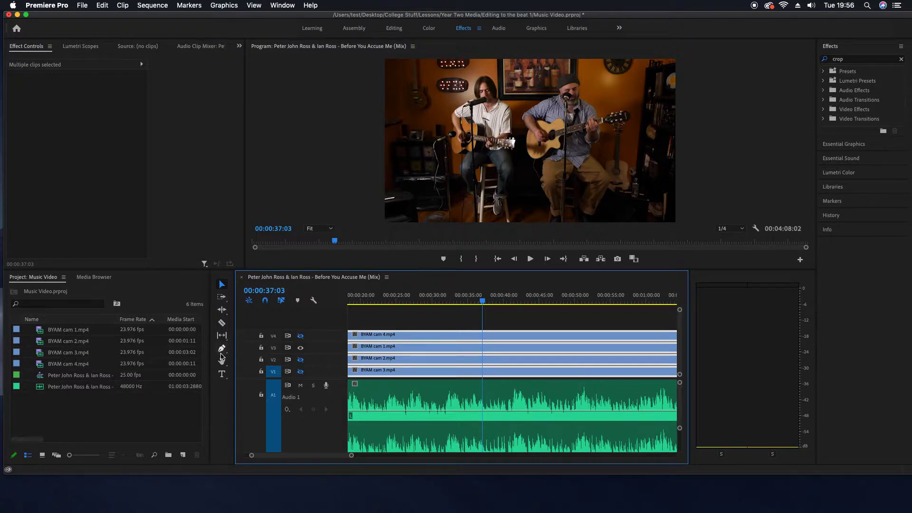
{"action": "left_click", "coordinate": [222, 323]}
{"action": "left_click", "coordinate": [483, 335]}
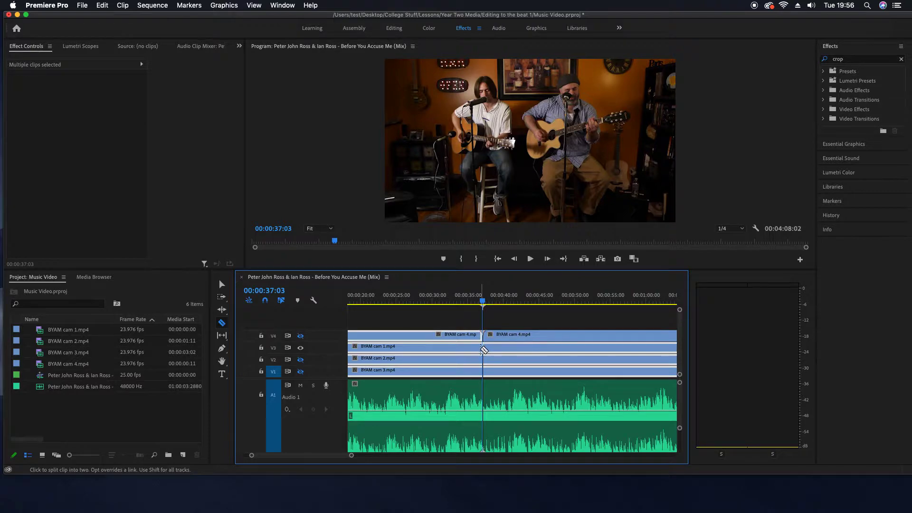
{"action": "left_click", "coordinate": [482, 346]}
{"action": "left_click", "coordinate": [484, 359]}
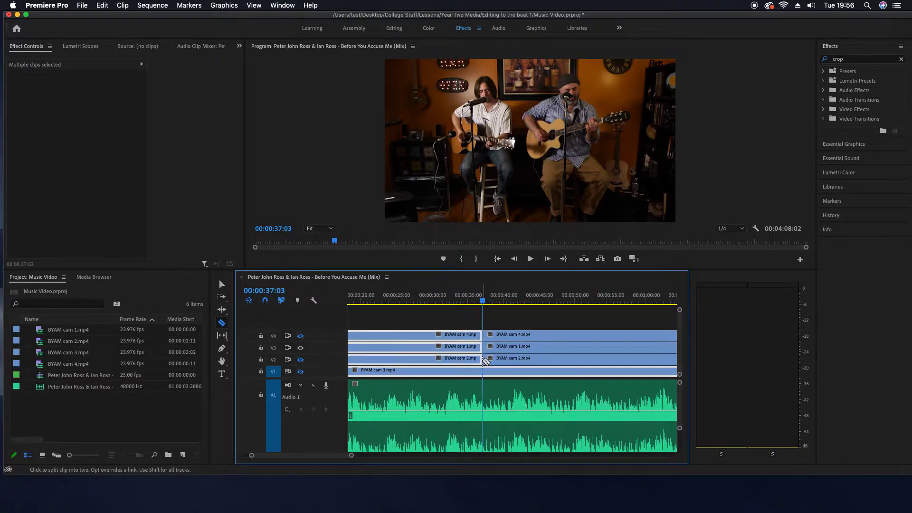
{"action": "left_click", "coordinate": [483, 371]}
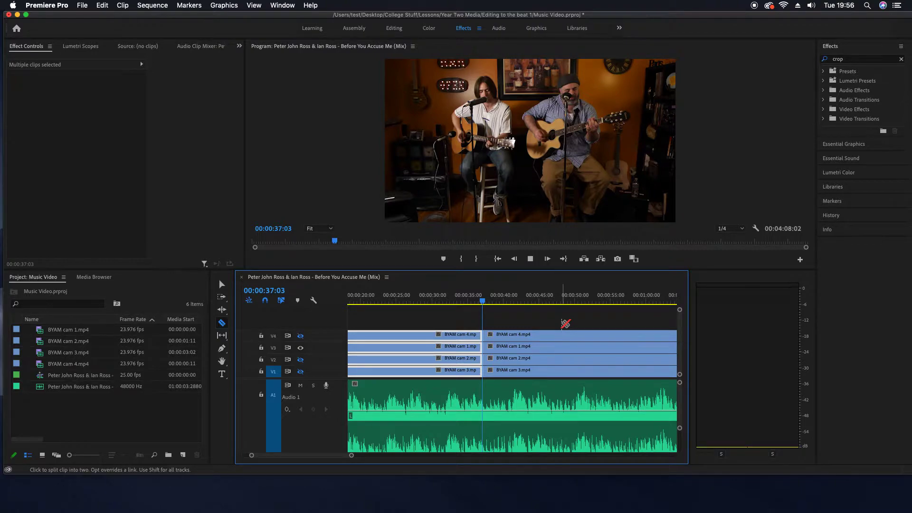
Play on to 00:00:41:14 and cut all four camera clips there with the Razor tool.
{"action": "key", "text": "space"}
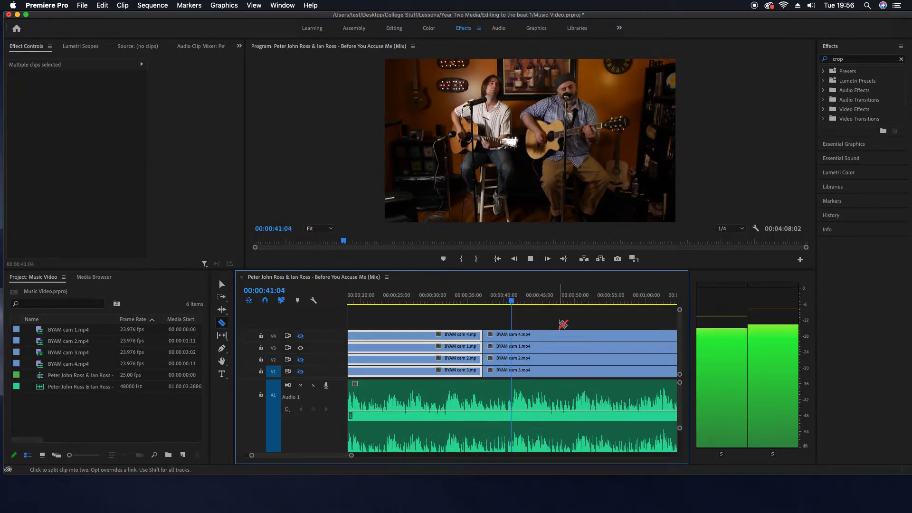
{"action": "key", "text": "space"}
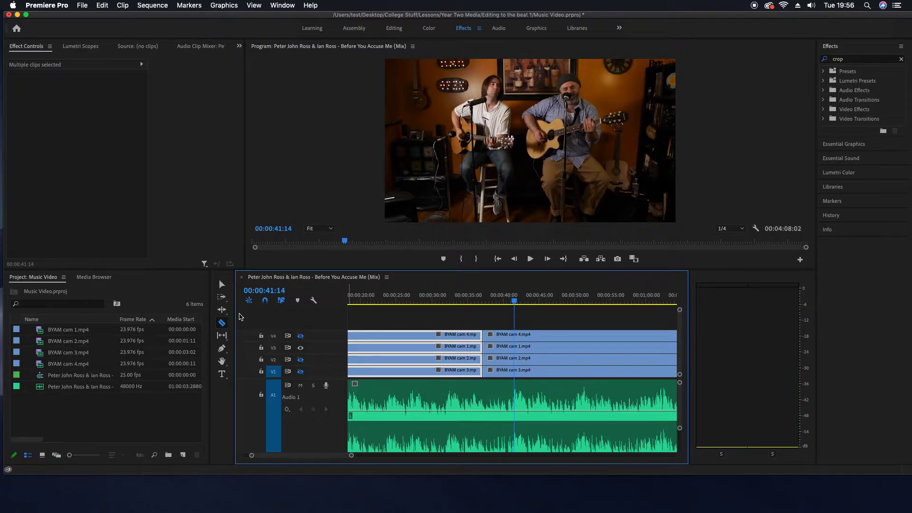
{"action": "key", "text": "v"}
{"action": "left_click_drag", "start_coordinate": [494, 322], "coordinate": [508, 369]}
{"action": "left_click", "coordinate": [221, 322]}
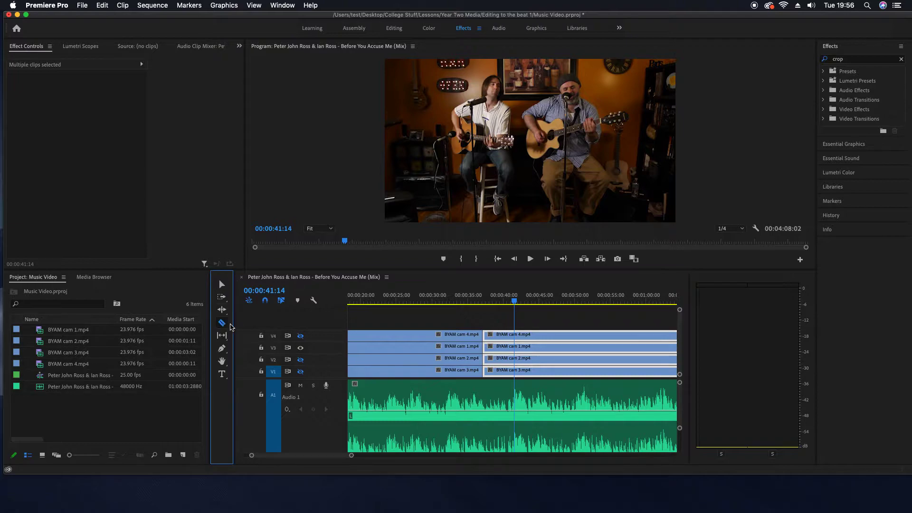
{"action": "left_click", "coordinate": [514, 334]}
{"action": "left_click", "coordinate": [515, 347]}
{"action": "left_click", "coordinate": [514, 359]}
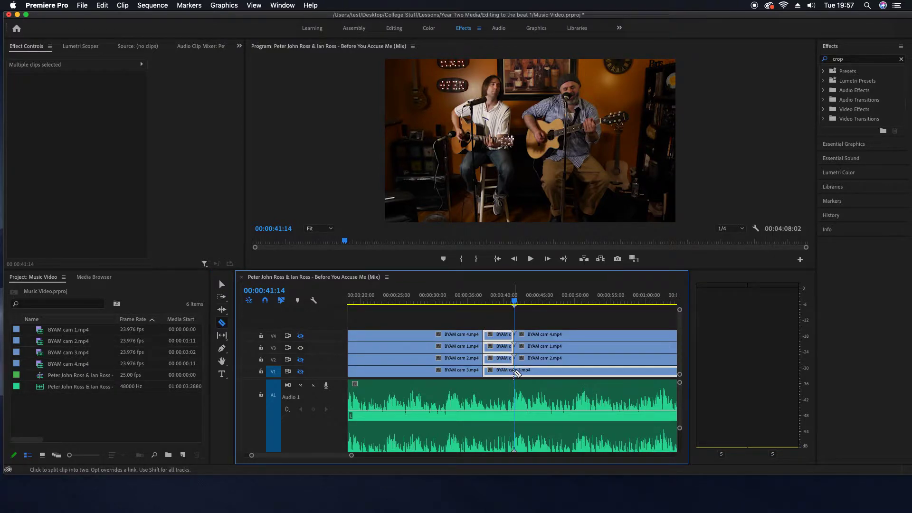
{"action": "left_click", "coordinate": [515, 371]}
Trim the BYAM cam 4, cam 2 and cam 3 clips before the first cut back by about 10 seconds, leaving cam 1 full length.
{"action": "left_click", "coordinate": [219, 285]}
{"action": "left_click", "coordinate": [489, 320]}
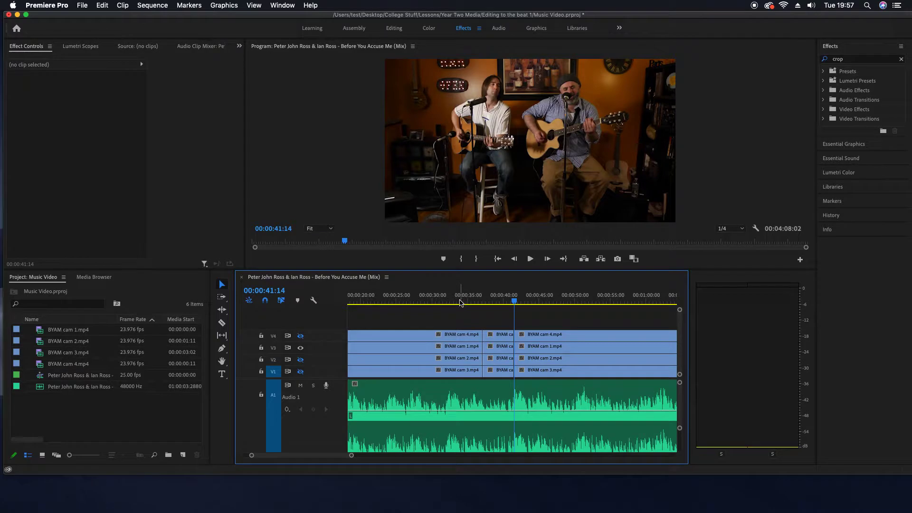
{"action": "left_click_drag", "start_coordinate": [485, 338], "coordinate": [411, 335]}
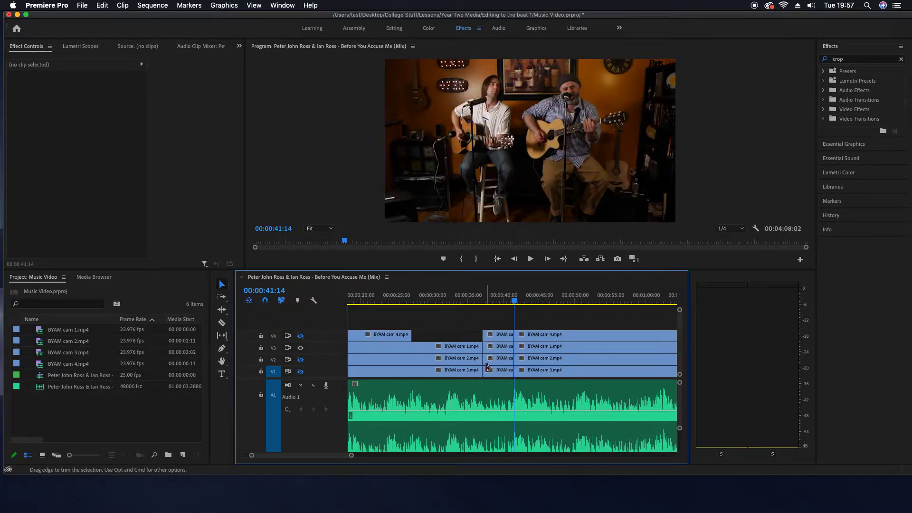
{"action": "left_click_drag", "start_coordinate": [482, 361], "coordinate": [412, 362]}
{"action": "left_click_drag", "start_coordinate": [482, 373], "coordinate": [411, 374]}
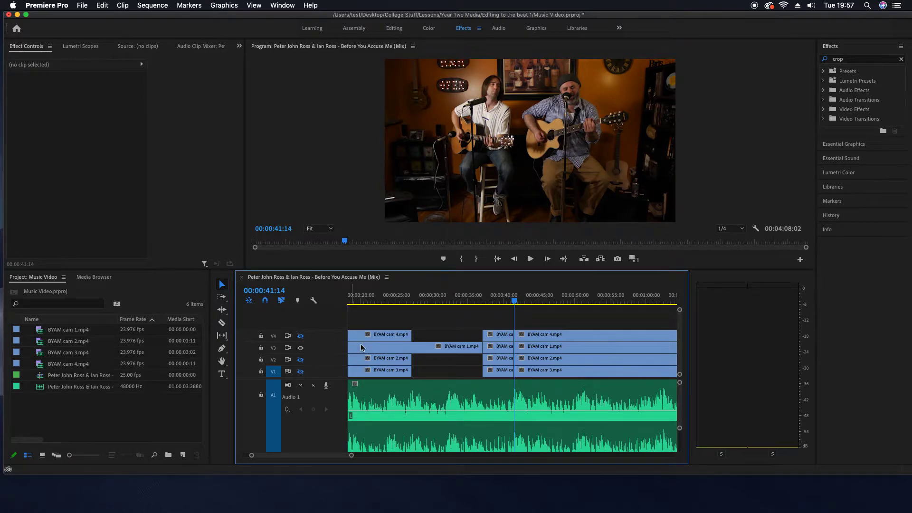
Play back the trimmed cam 1 section up to the first cut.
{"action": "left_click", "coordinate": [458, 301]}
{"action": "key", "text": "space"}
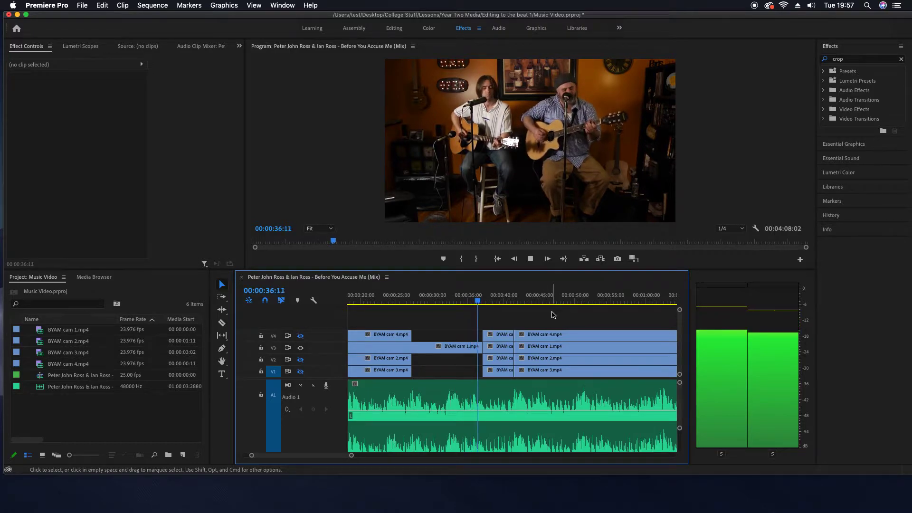
{"action": "key", "text": "space"}
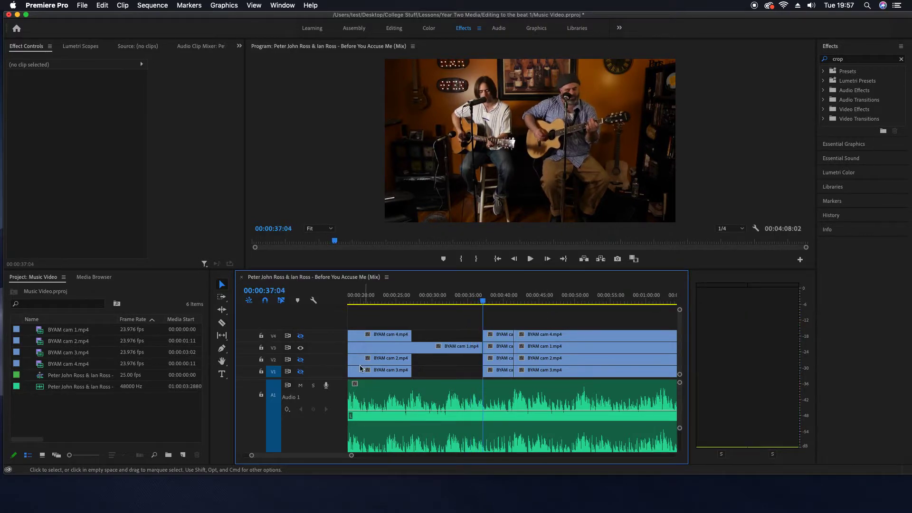
Turn on the output of V4, V2 and V1, turn off V3, and delete the cam 4 segment between the two cuts.
{"action": "left_click", "coordinate": [302, 338]}
{"action": "left_click", "coordinate": [302, 360]}
{"action": "left_click", "coordinate": [301, 372]}
{"action": "left_click", "coordinate": [302, 348]}
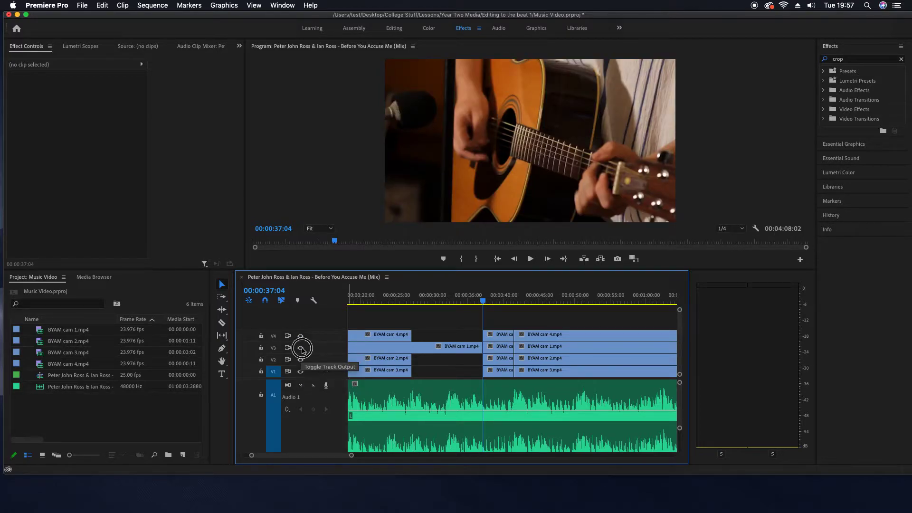
{"action": "left_click", "coordinate": [495, 300]}
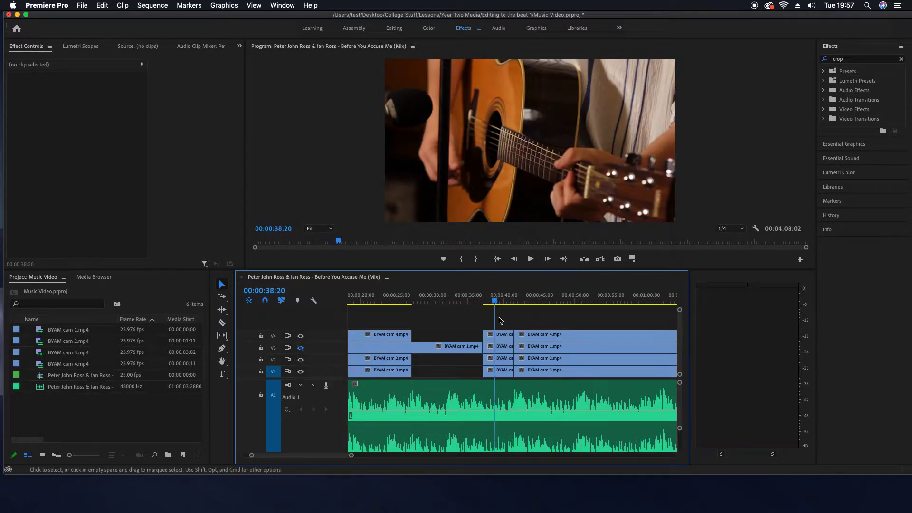
{"action": "left_click", "coordinate": [503, 336]}
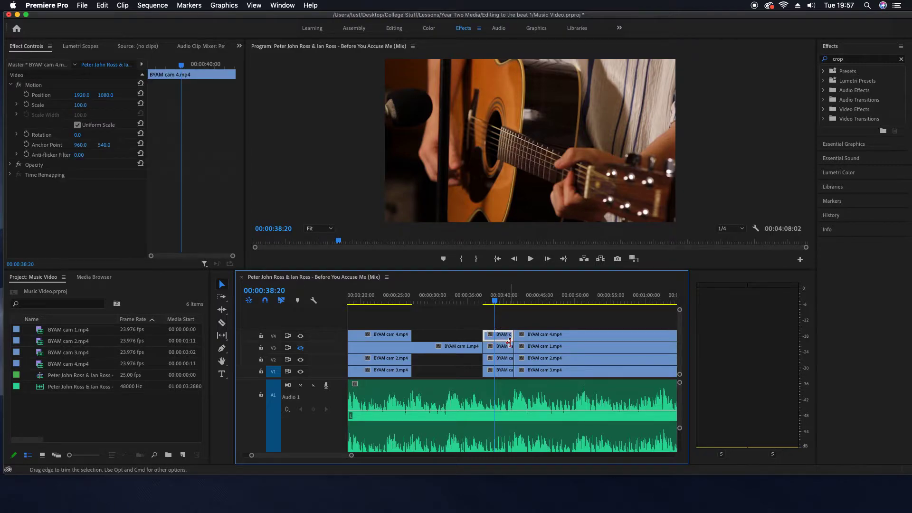
{"action": "key", "text": "Delete"}
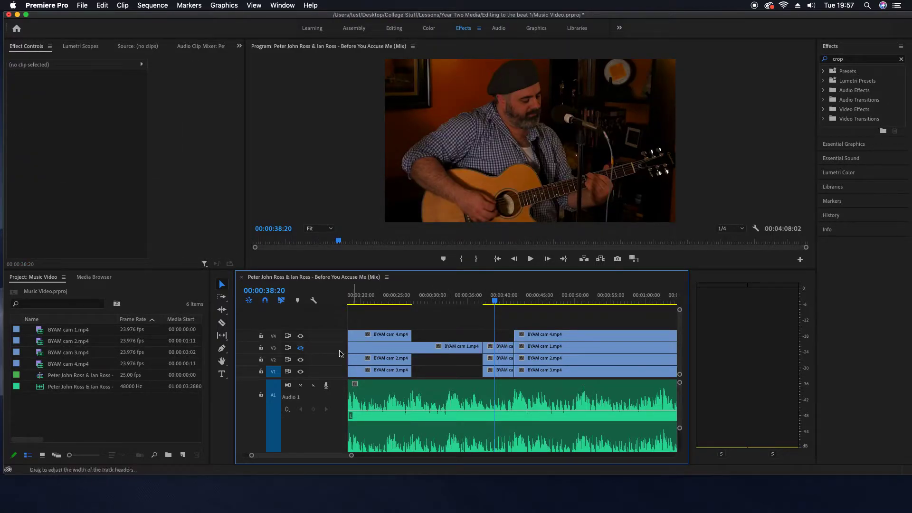
Turn the V3 track output back on and replay the cam 1 wide shot from 00:00:34:17.
{"action": "left_click", "coordinate": [301, 347]}
{"action": "left_click", "coordinate": [465, 297]}
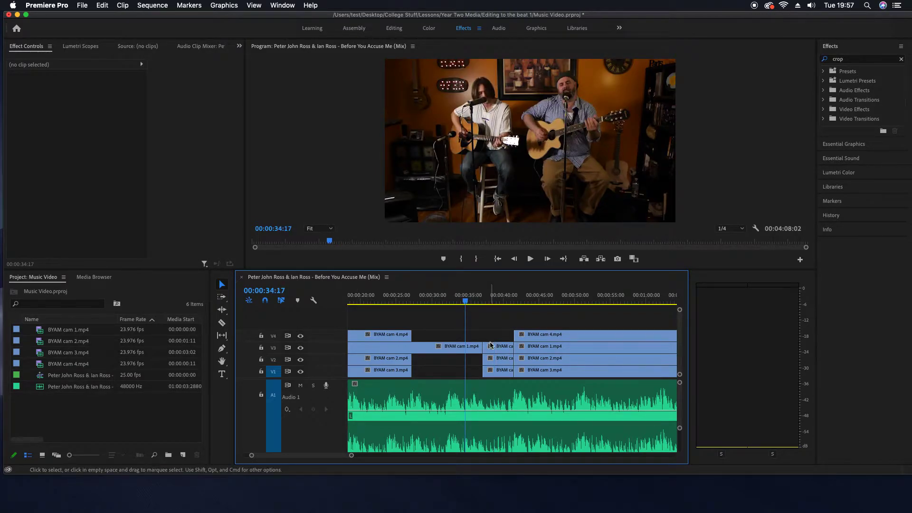
{"action": "key", "text": "space"}
{"action": "key", "text": "space"}
With V3's output off, compare the cam 2 and cam 3 angles between the cuts, and delete the cam 1 segment there.
{"action": "left_click", "coordinate": [492, 346]}
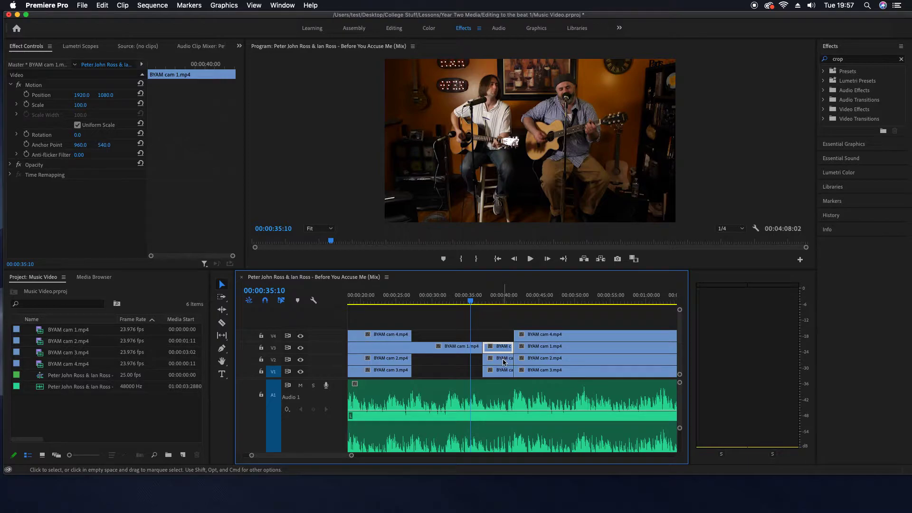
{"action": "left_click", "coordinate": [301, 347]}
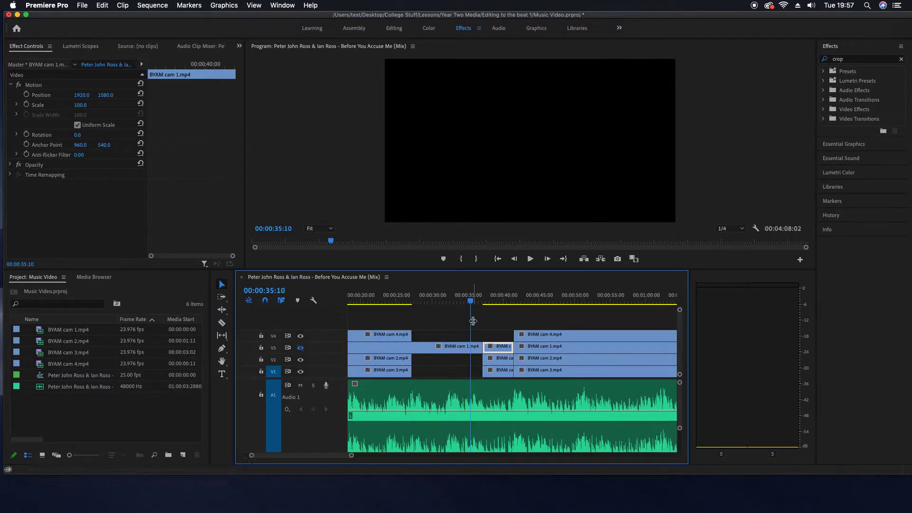
{"action": "left_click", "coordinate": [482, 297]}
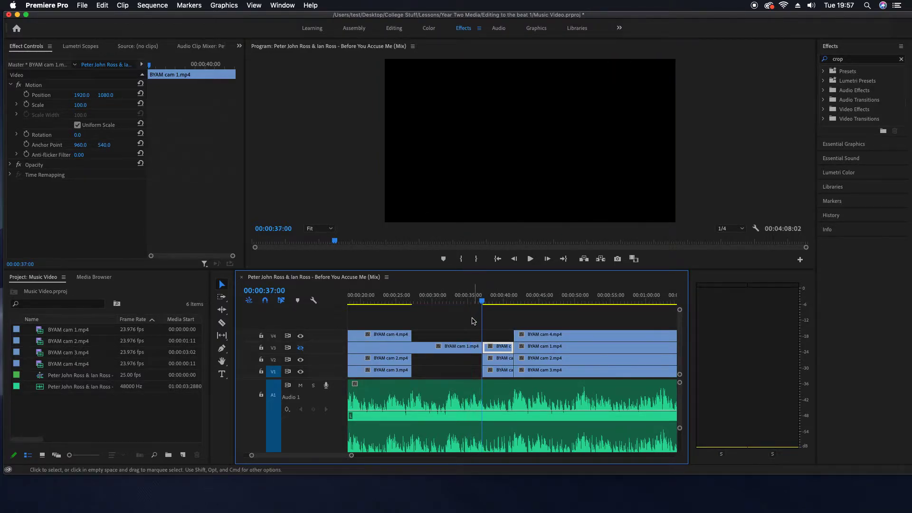
{"action": "left_click", "coordinate": [301, 372]}
{"action": "key", "text": "space"}
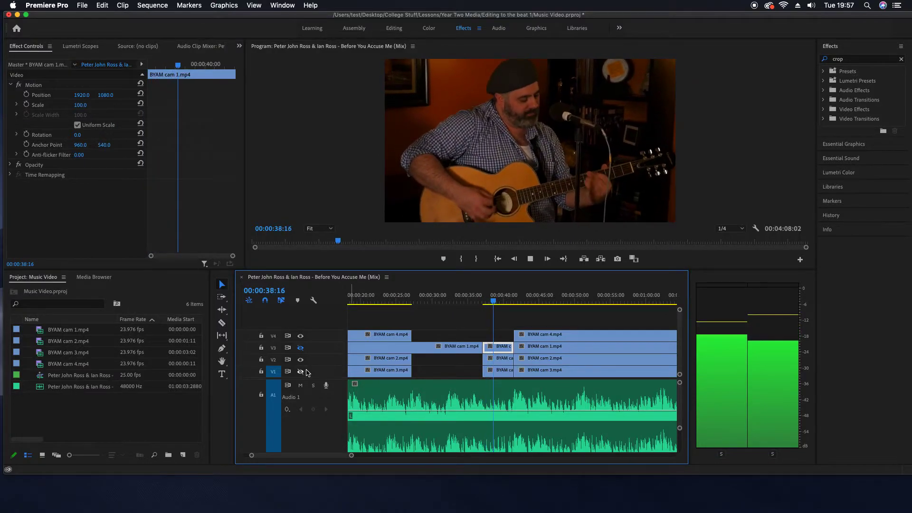
{"action": "key", "text": "space"}
{"action": "left_click", "coordinate": [301, 359]}
{"action": "left_click", "coordinate": [301, 371]}
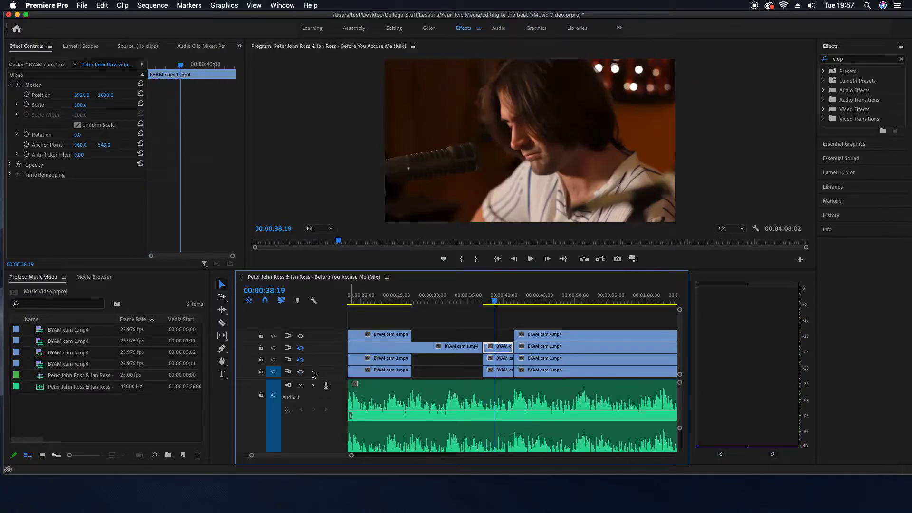
{"action": "key", "text": "space"}
{"action": "key", "text": "space"}
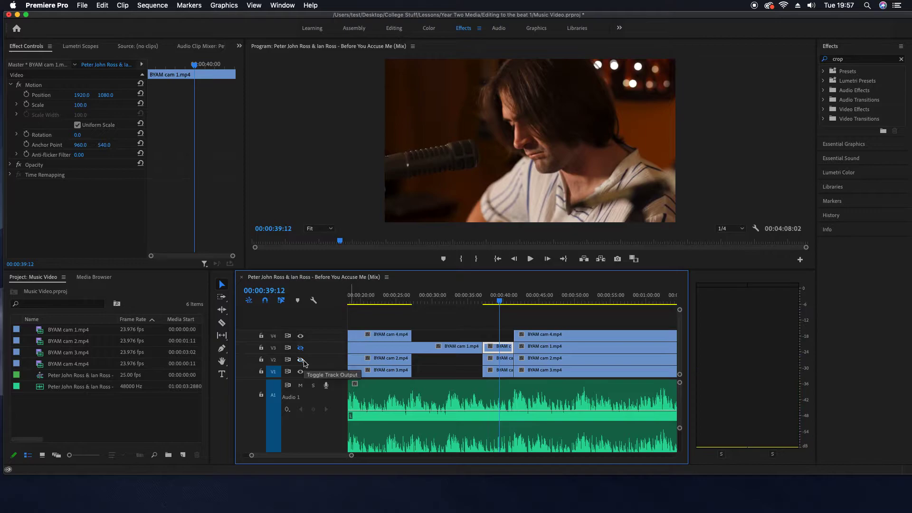
{"action": "left_click", "coordinate": [305, 362]}
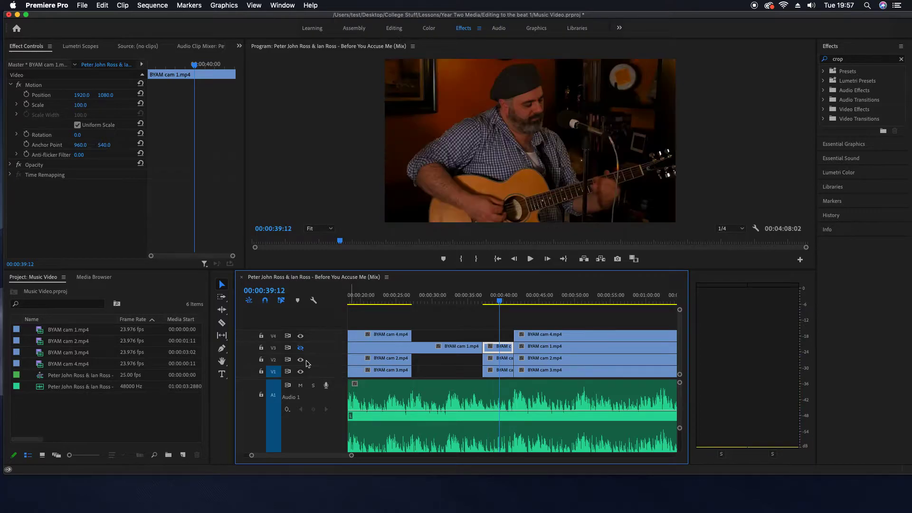
{"action": "key", "text": "Delete"}
Compare the cam 2 and cam 3 shots around 00:00:39:00 by alternating the output of V2 and V1.
{"action": "left_click", "coordinate": [504, 357]}
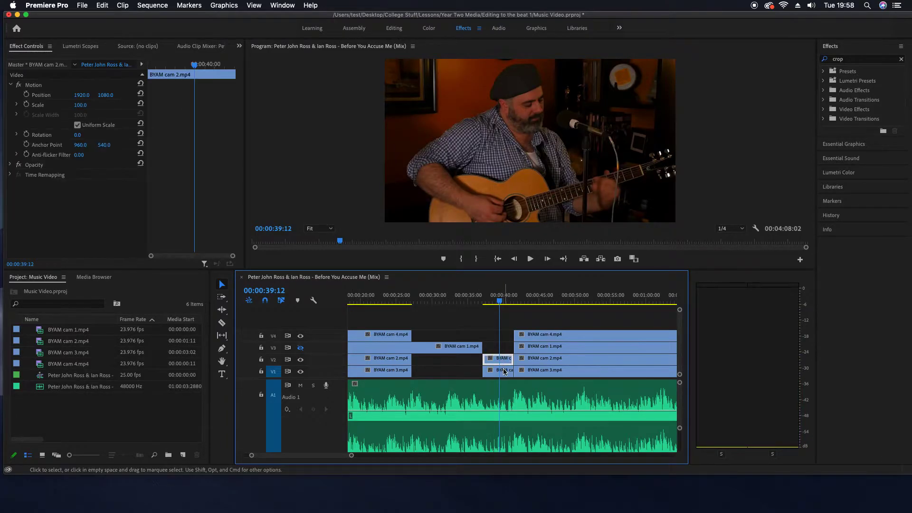
{"action": "left_click", "coordinate": [301, 372]}
{"action": "mouse_move", "coordinate": [501, 302]}
{"action": "left_mouse_down"}
{"action": "mouse_move", "coordinate": [484, 301]}
{"action": "mouse_move", "coordinate": [499, 301]}
{"action": "left_mouse_up"}
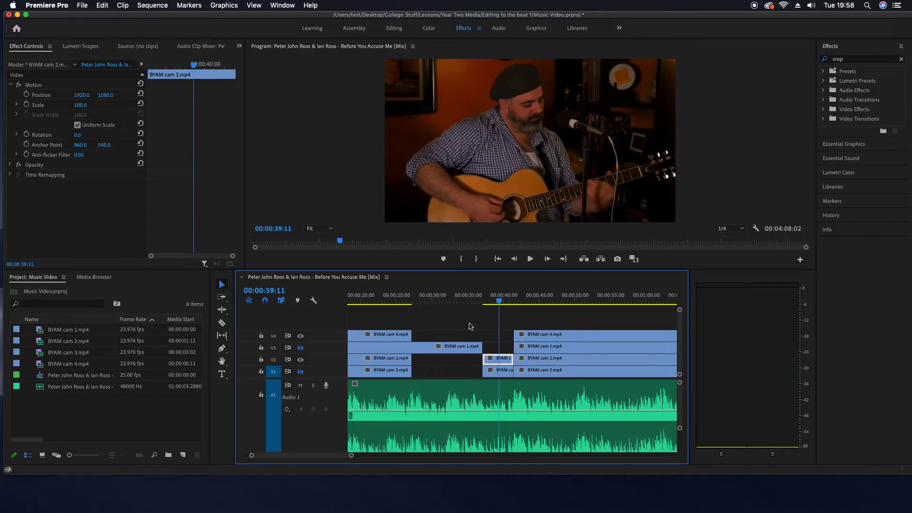
{"action": "left_click", "coordinate": [300, 359]}
{"action": "left_click", "coordinate": [300, 372]}
{"action": "left_click_drag", "start_coordinate": [499, 301], "coordinate": [497, 300]}
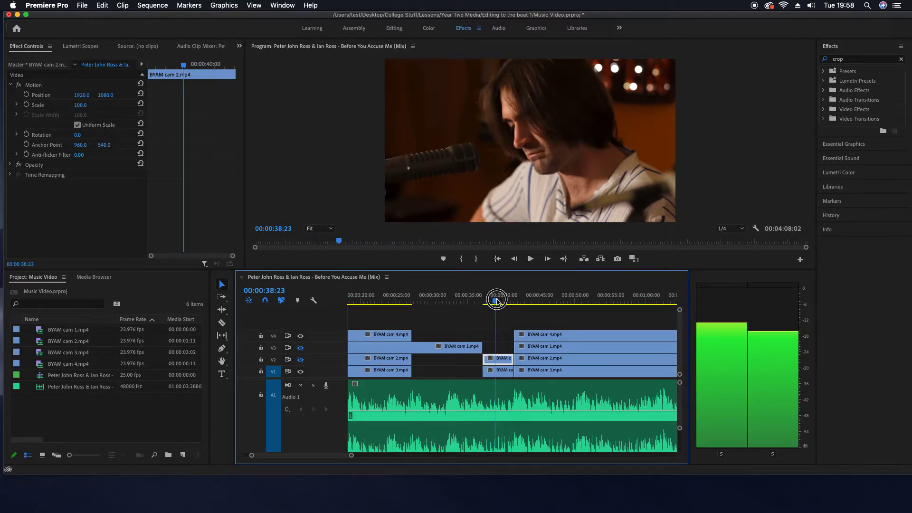
Inspect the cam 3 segment between the cuts, then switch the output back from V1 to V2 and select the cam 2 segment.
{"action": "left_click", "coordinate": [507, 371]}
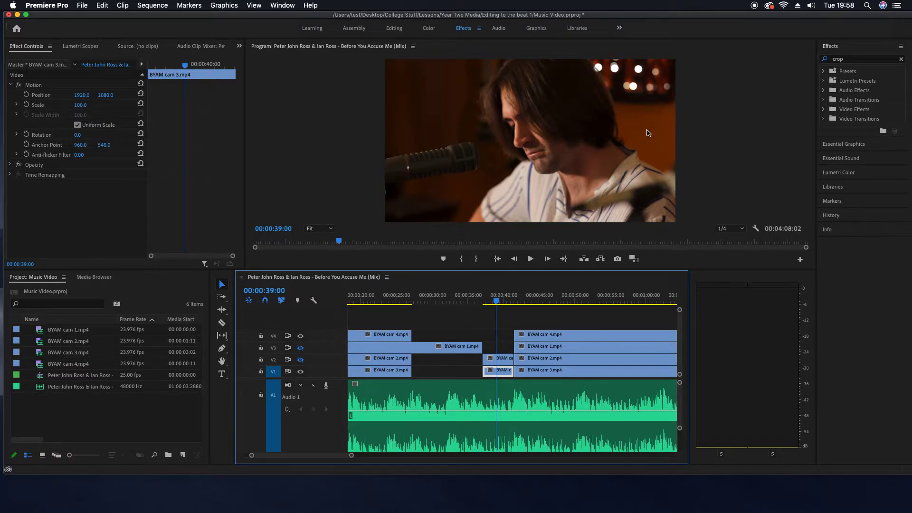
{"action": "key", "text": "Return"}
{"action": "left_click", "coordinate": [300, 359]}
{"action": "left_click", "coordinate": [300, 372]}
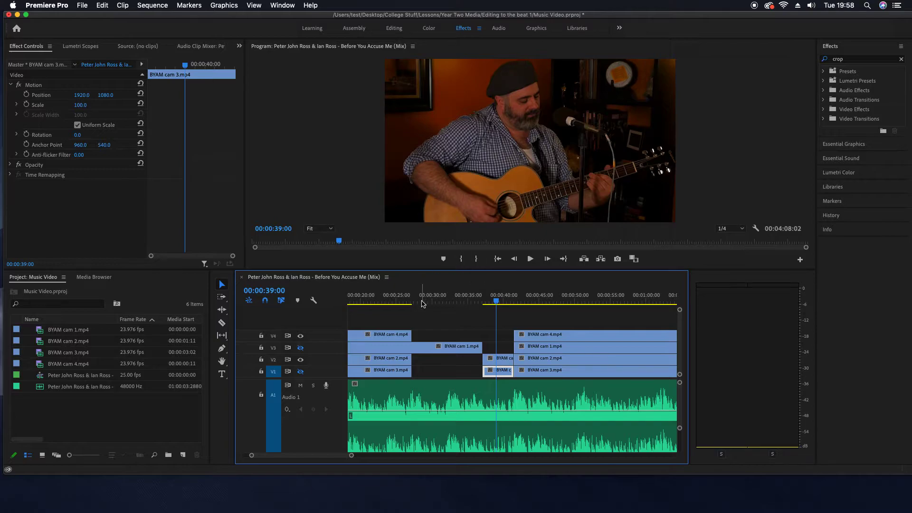
{"action": "left_click", "coordinate": [498, 358]}
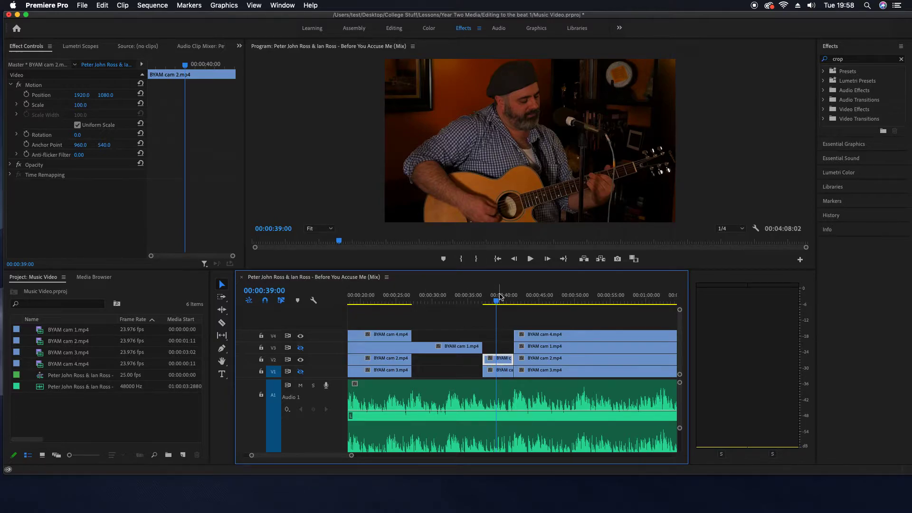
Shift the cam 2 segment between the cuts sideways by setting its horizontal position to 770, keeping V1's output off.
{"action": "double_click", "coordinate": [502, 362]}
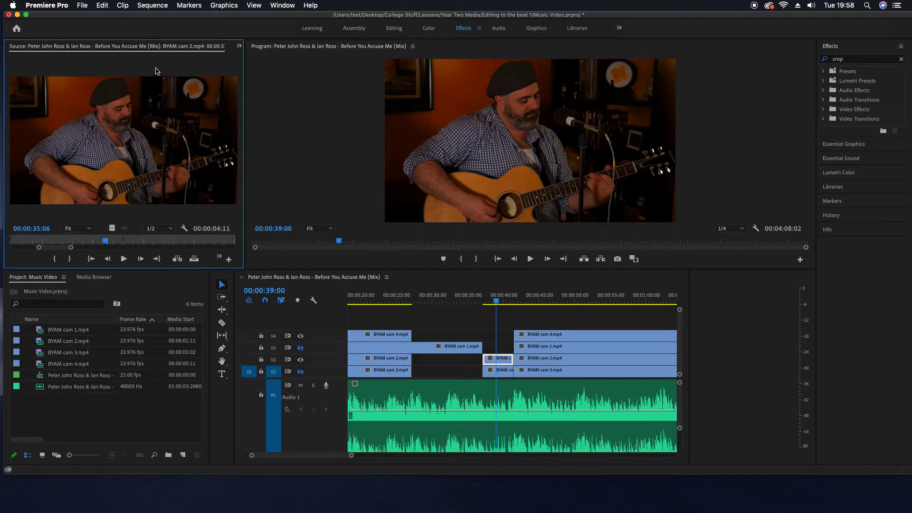
{"action": "left_click", "coordinate": [239, 46]}
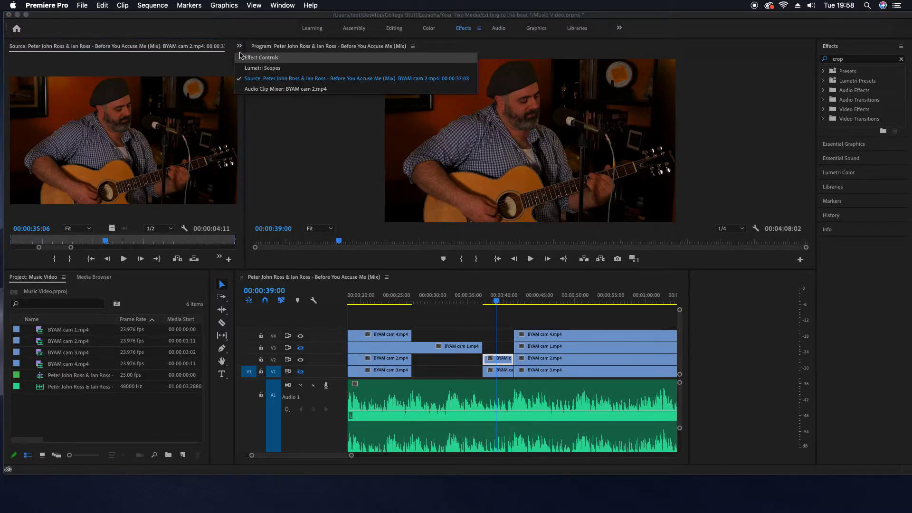
{"action": "left_click", "coordinate": [254, 59]}
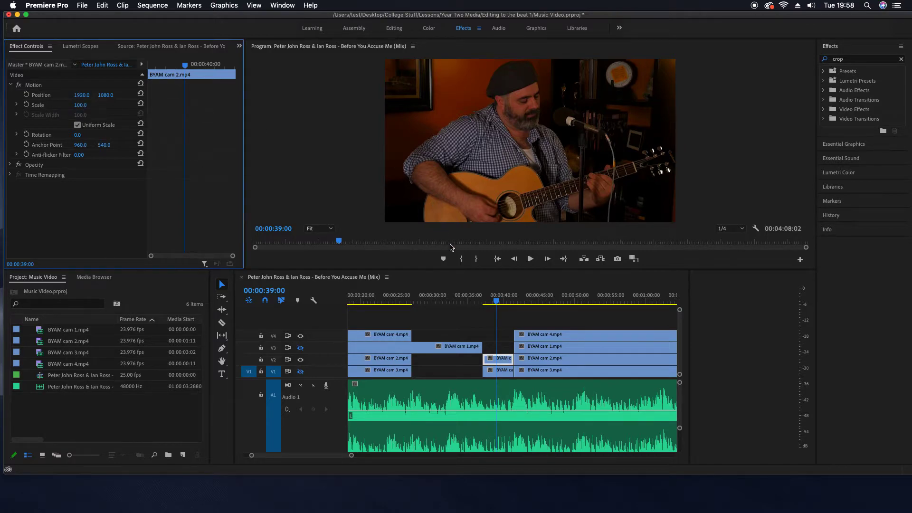
{"action": "left_click", "coordinate": [494, 347]}
{"action": "left_click", "coordinate": [497, 362]}
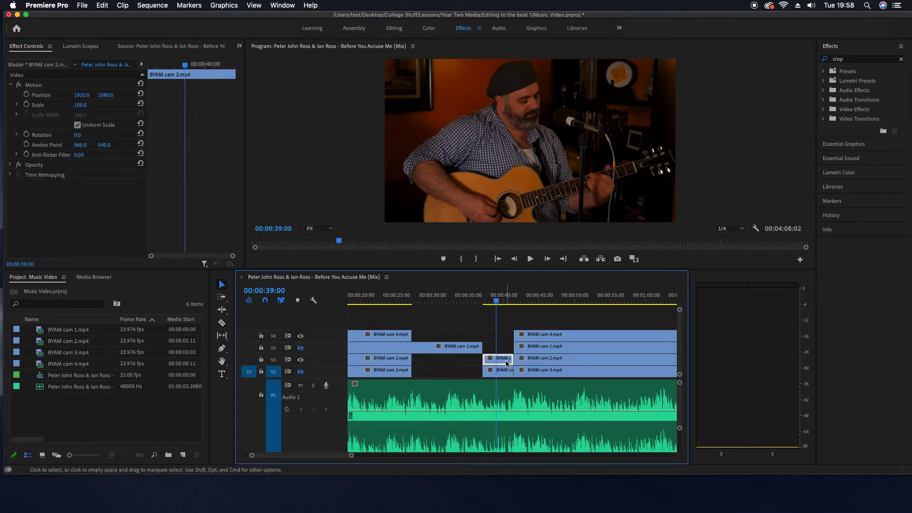
{"action": "left_click", "coordinate": [302, 372]}
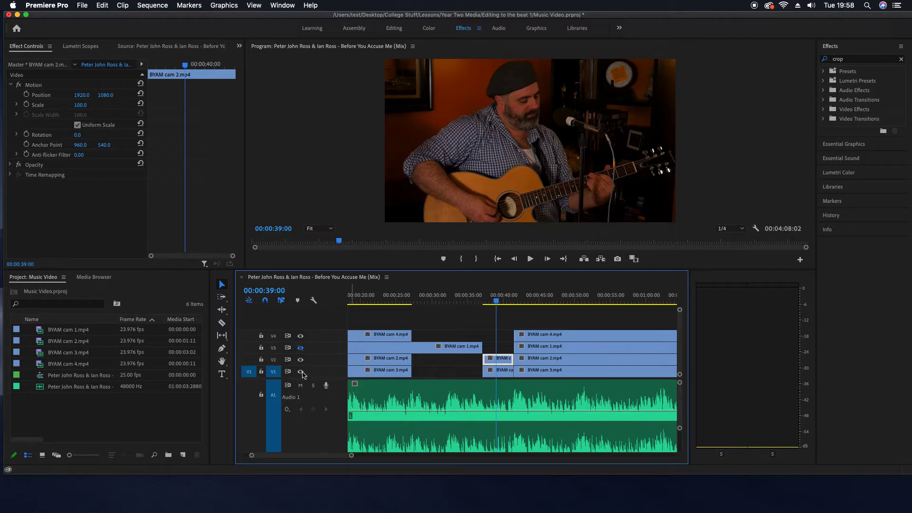
{"action": "left_click", "coordinate": [301, 372]}
{"action": "left_click", "coordinate": [301, 372]}
{"action": "left_click_drag", "start_coordinate": [80, 98], "coordinate": [0, 97]}
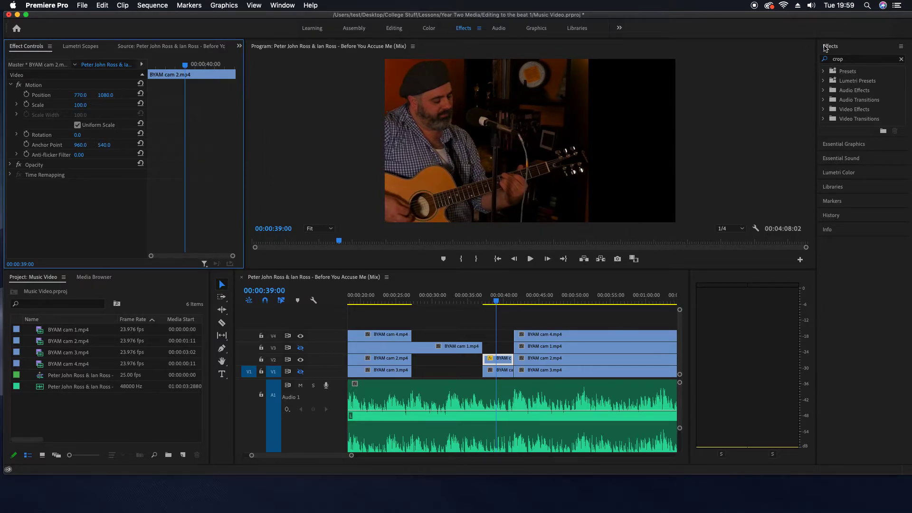
Search the effects for "crop" and apply the Crop effect to the cam 2 segment between the cuts.
{"action": "left_click", "coordinate": [863, 59]}
{"action": "key", "text": "BackSpace"}
{"action": "key", "text": "BackSpace"}
{"action": "key", "text": "BackSpace"}
{"action": "key", "text": "BackSpace"}
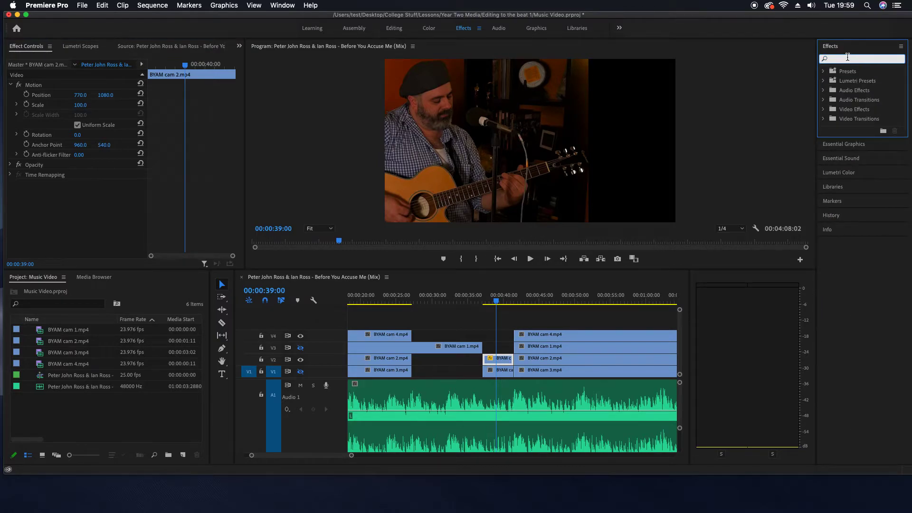
{"action": "type", "text": "crop"}
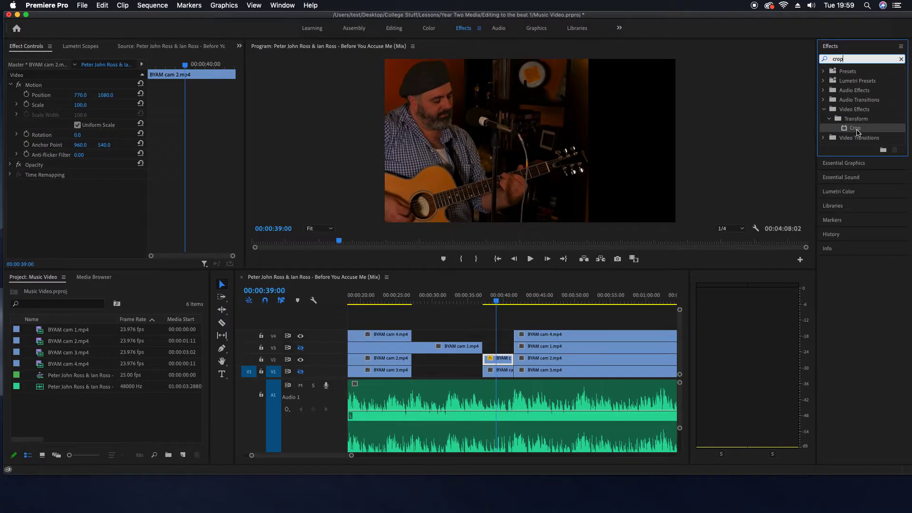
{"action": "left_click_drag", "start_coordinate": [858, 132], "coordinate": [500, 363]}
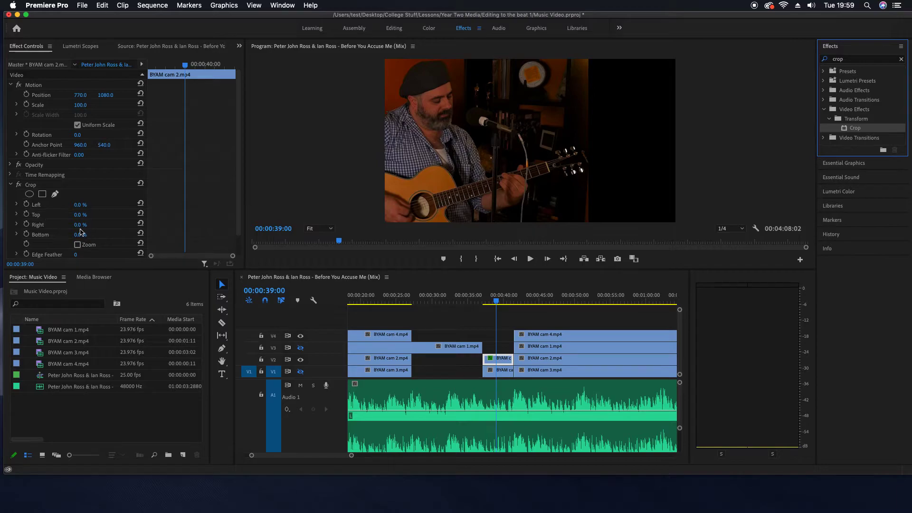
Crop the right side of the cam 2 segment by 21%, ending just past the guitarist's fretting hand.
{"action": "left_click", "coordinate": [76, 226]}
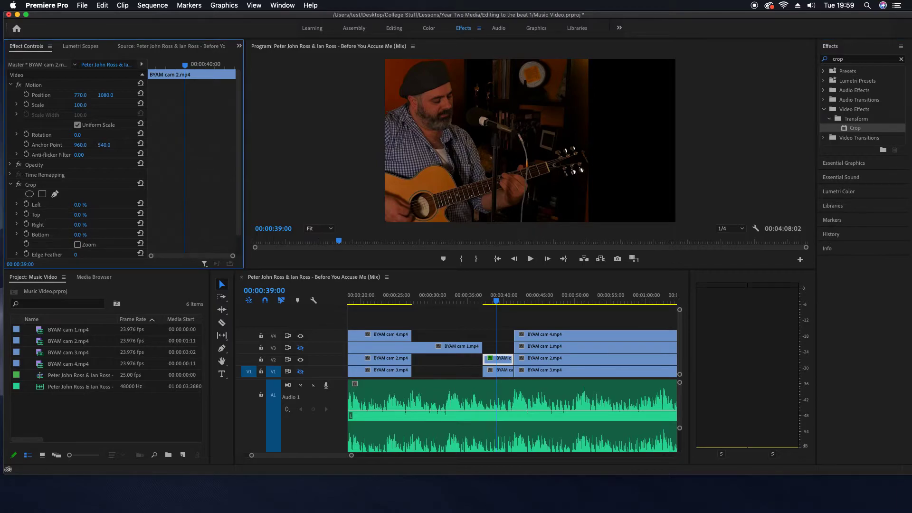
{"action": "left_click", "coordinate": [79, 226]}
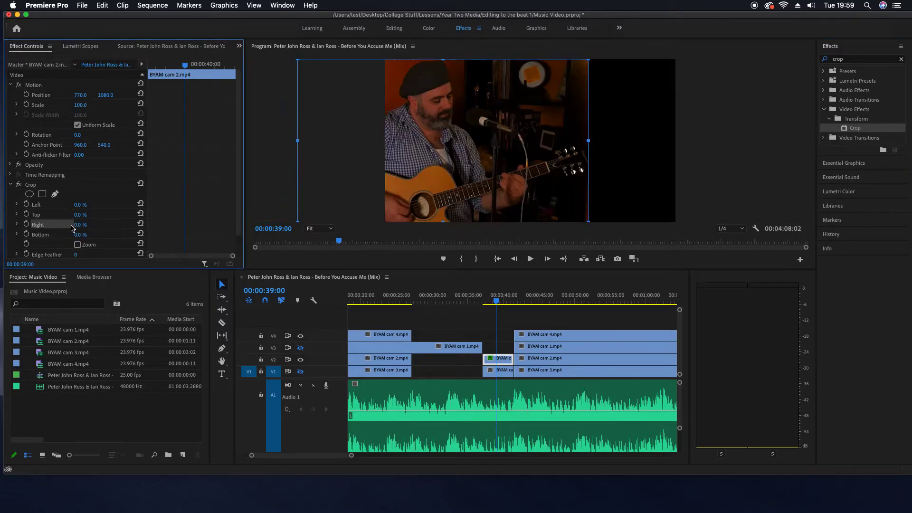
{"action": "left_click_drag", "start_coordinate": [78, 225], "coordinate": [103, 228]}
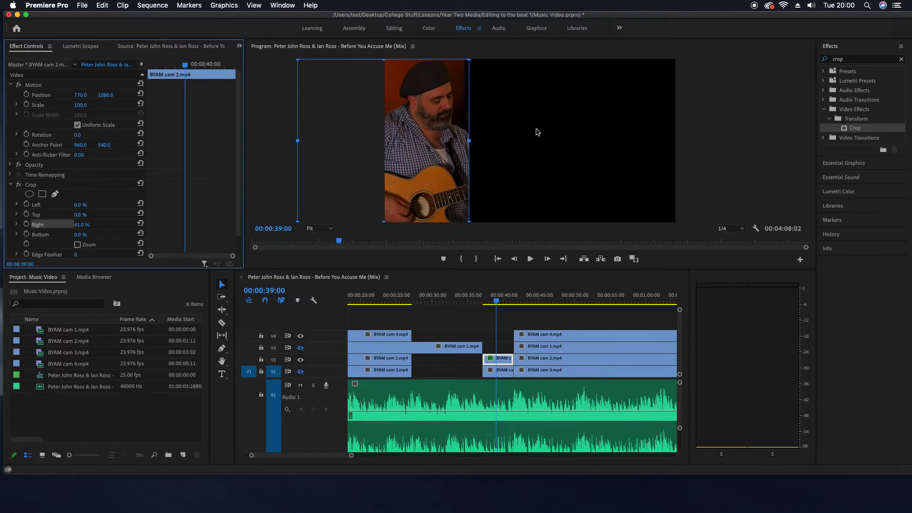
{"action": "left_click_drag", "start_coordinate": [469, 141], "coordinate": [496, 140]}
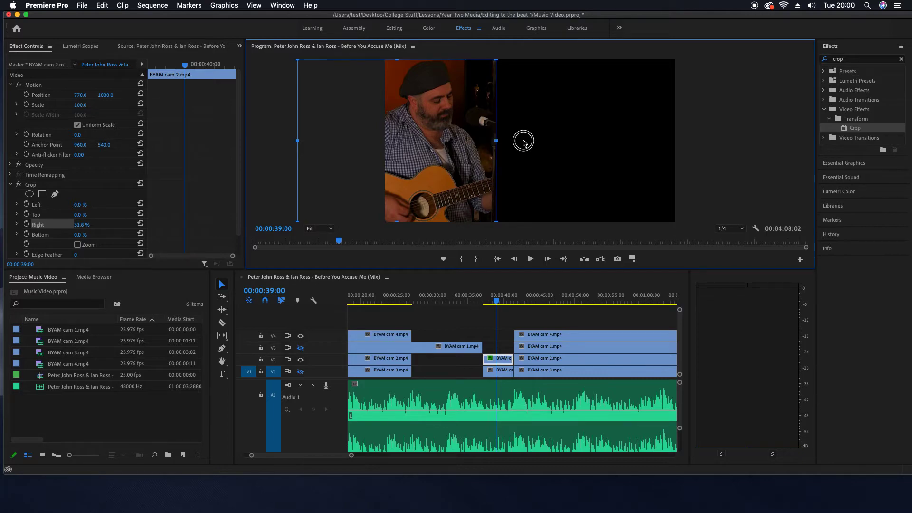
{"action": "left_click_drag", "start_coordinate": [498, 142], "coordinate": [537, 135]}
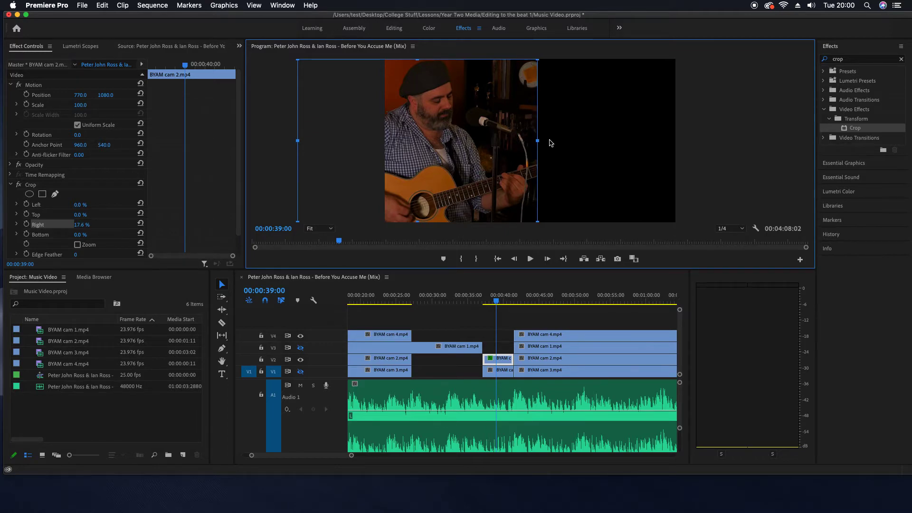
{"action": "left_click_drag", "start_coordinate": [538, 141], "coordinate": [531, 141]}
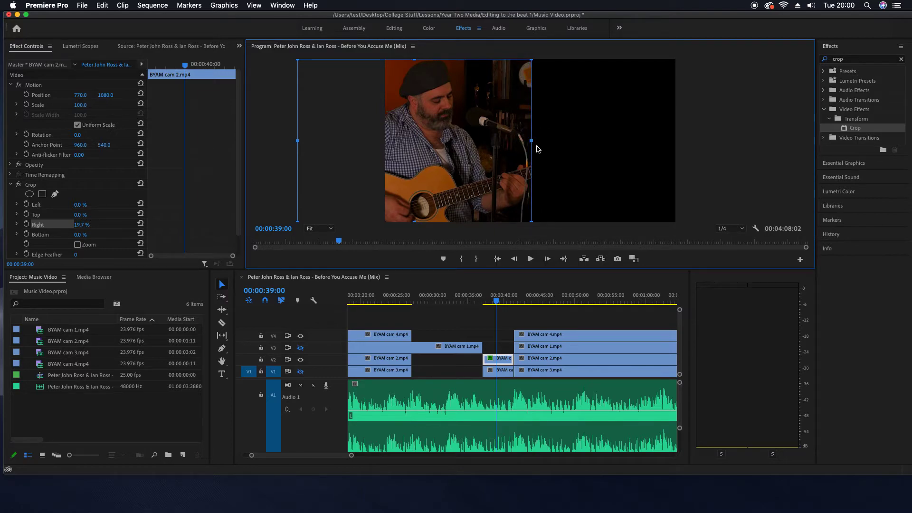
{"action": "left_click_drag", "start_coordinate": [531, 141], "coordinate": [527, 141]}
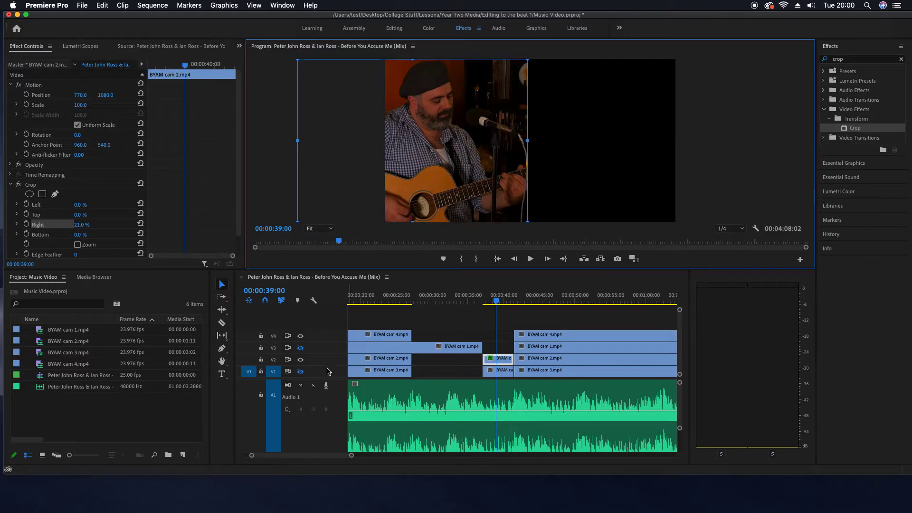
Turn on V1's output and check the cam 3 shot alone, then show V2 over it again.
{"action": "left_click", "coordinate": [301, 359]}
{"action": "left_click", "coordinate": [301, 372]}
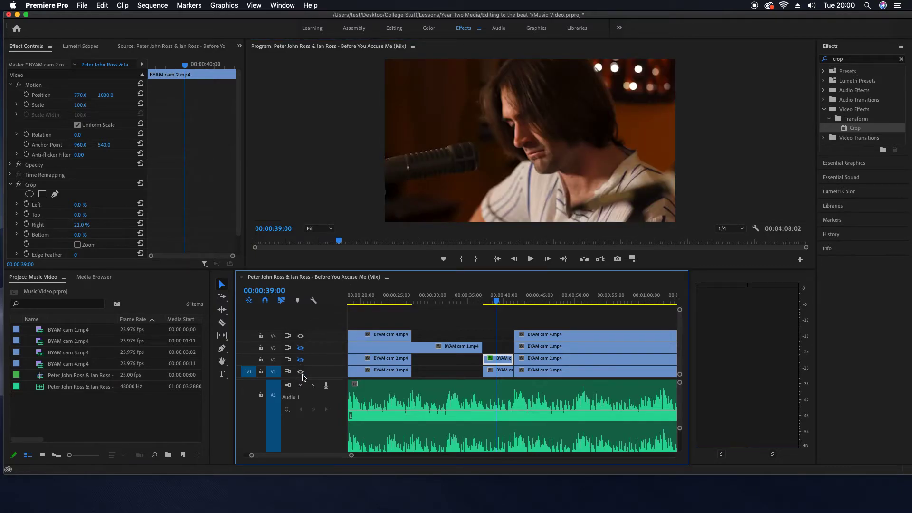
{"action": "left_click", "coordinate": [301, 360]}
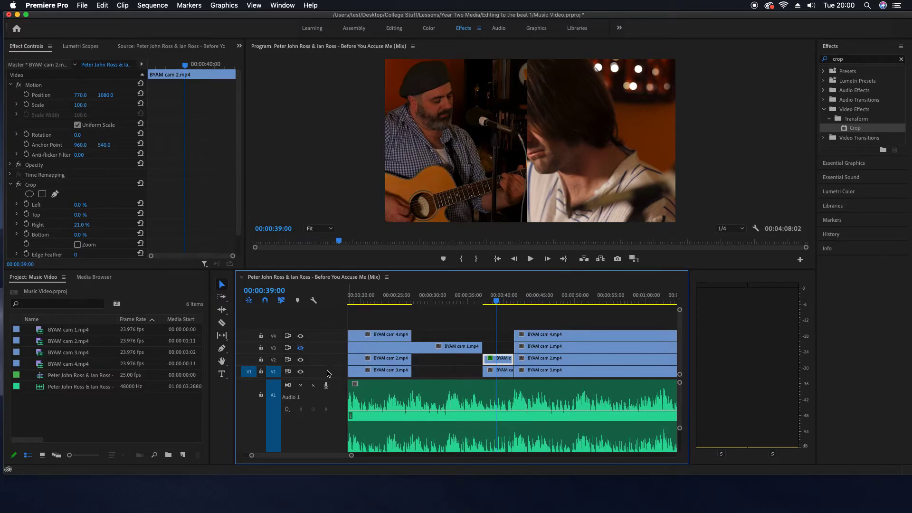
Set the horizontal position of the cam 3 segment between the cuts to 2576 so the singer sits beside the guitarist.
{"action": "double_click", "coordinate": [504, 375]}
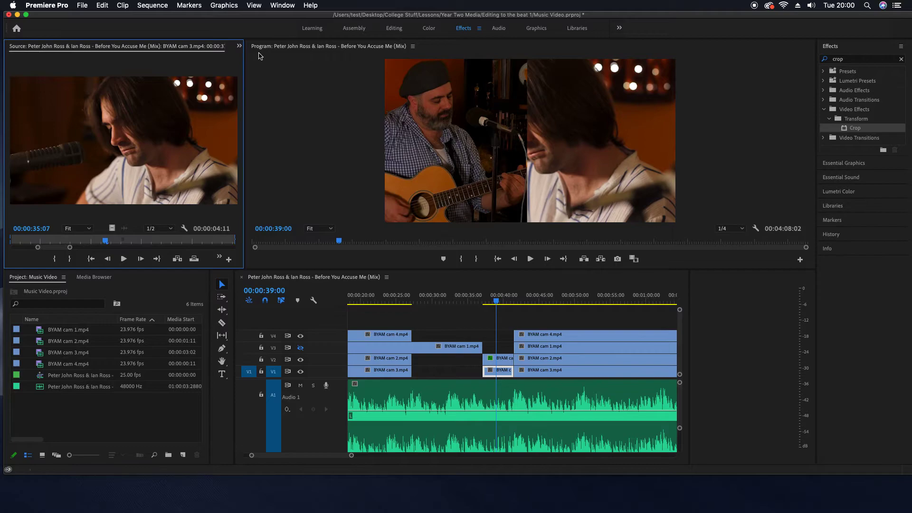
{"action": "left_click", "coordinate": [240, 46]}
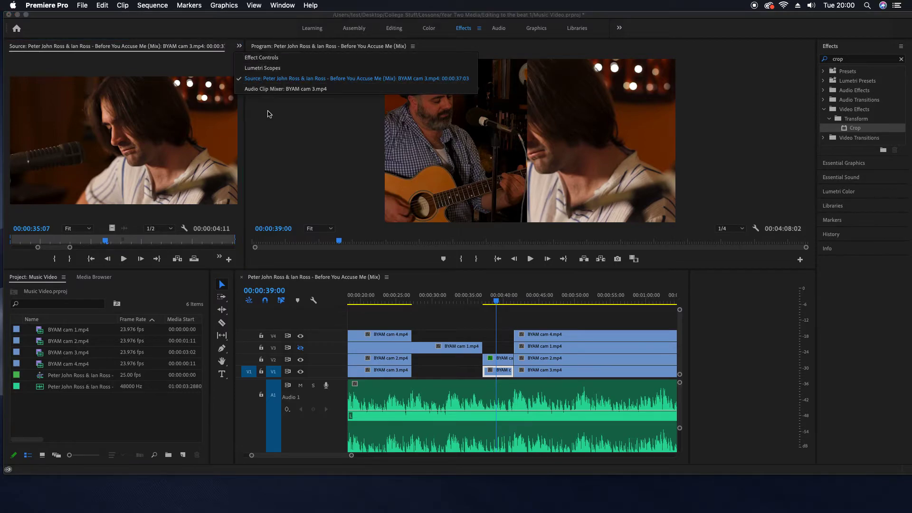
{"action": "left_click", "coordinate": [265, 57]}
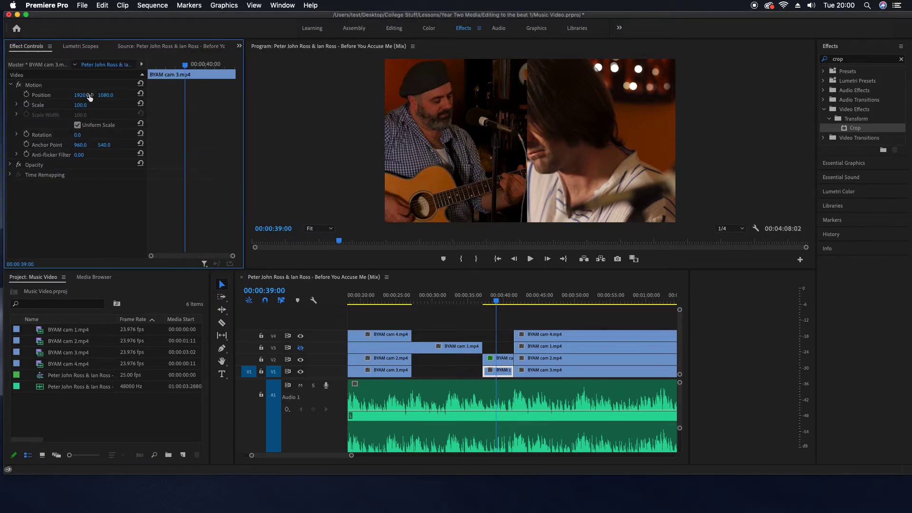
{"action": "left_click_drag", "start_coordinate": [81, 95], "coordinate": [393, 95]}
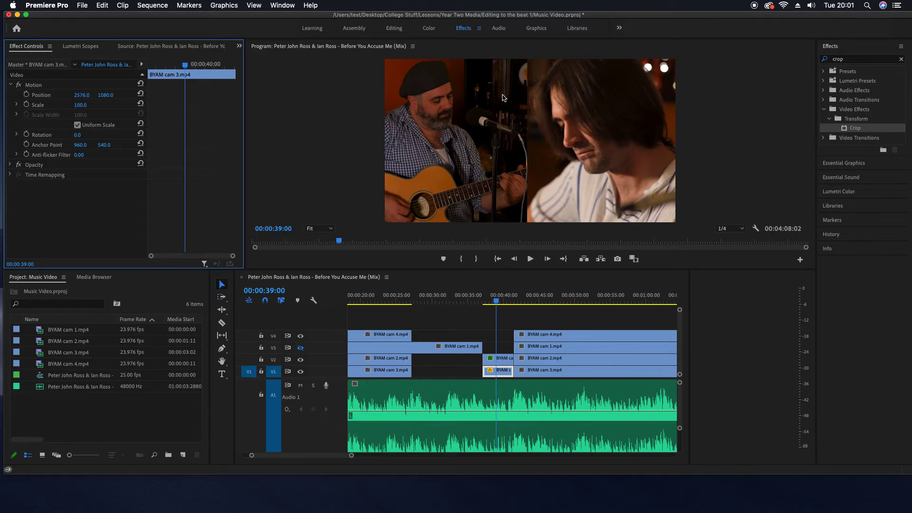
Set the edge feather of the cam 2 segment's crop to 94 and dismiss the desktop notification.
{"action": "left_click", "coordinate": [495, 361]}
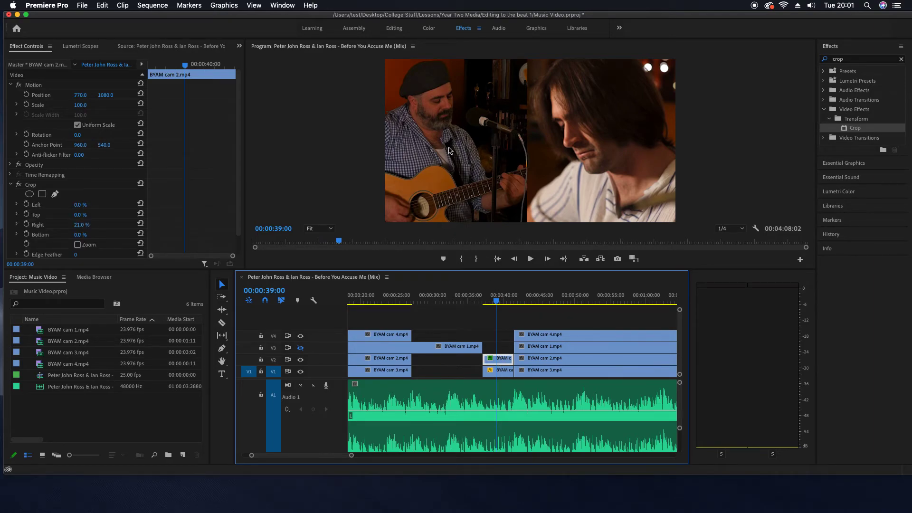
{"action": "left_click", "coordinate": [505, 357]}
{"action": "double_click", "coordinate": [505, 357]}
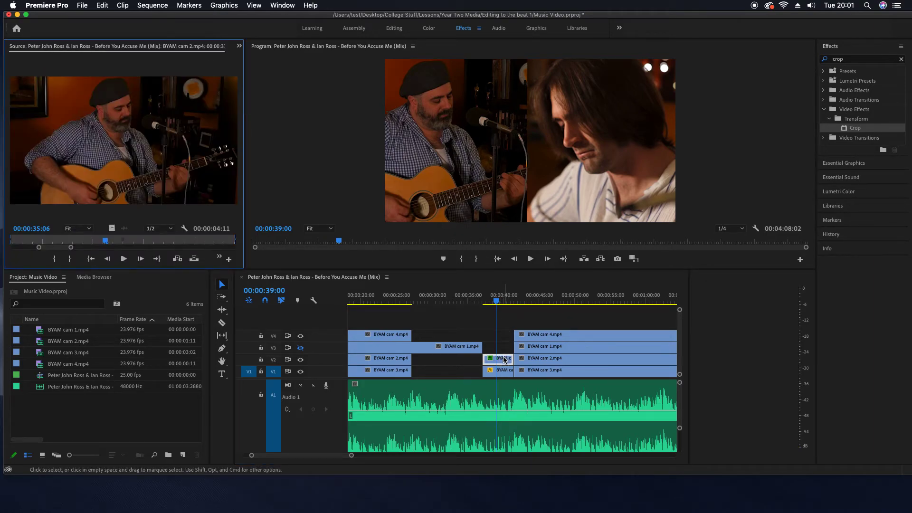
{"action": "left_click", "coordinate": [240, 46]}
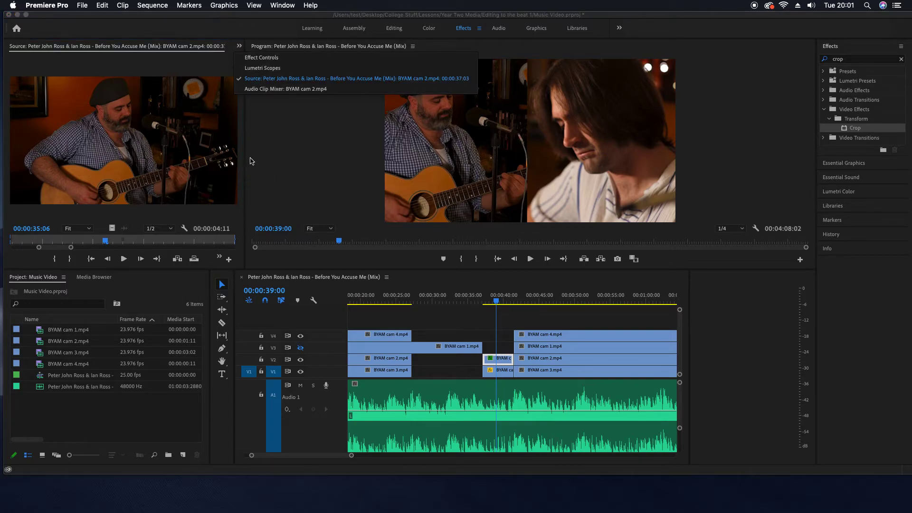
{"action": "left_click", "coordinate": [273, 60]}
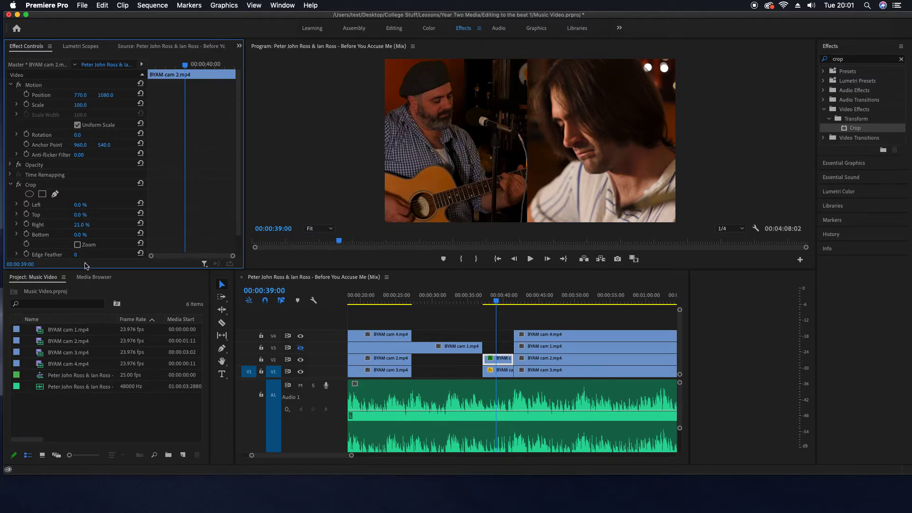
{"action": "left_click_drag", "start_coordinate": [77, 255], "coordinate": [123, 255]}
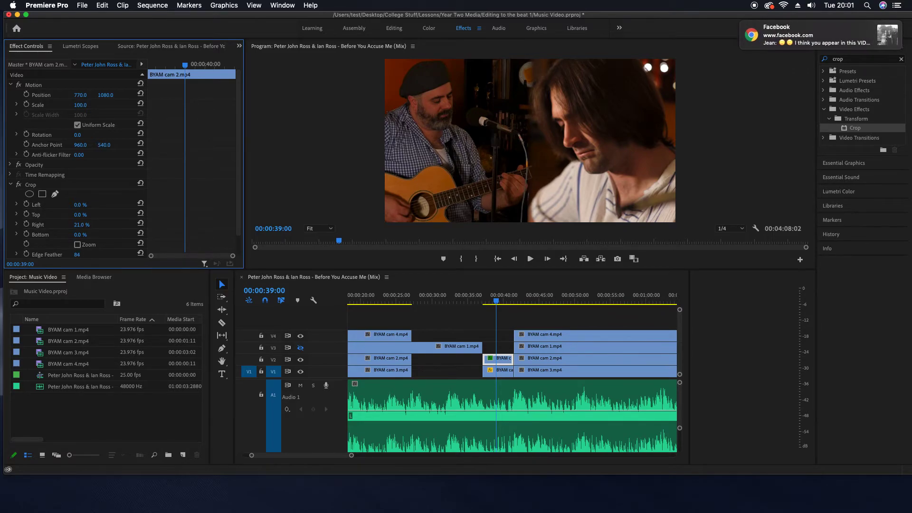
{"action": "left_click", "coordinate": [862, 33]}
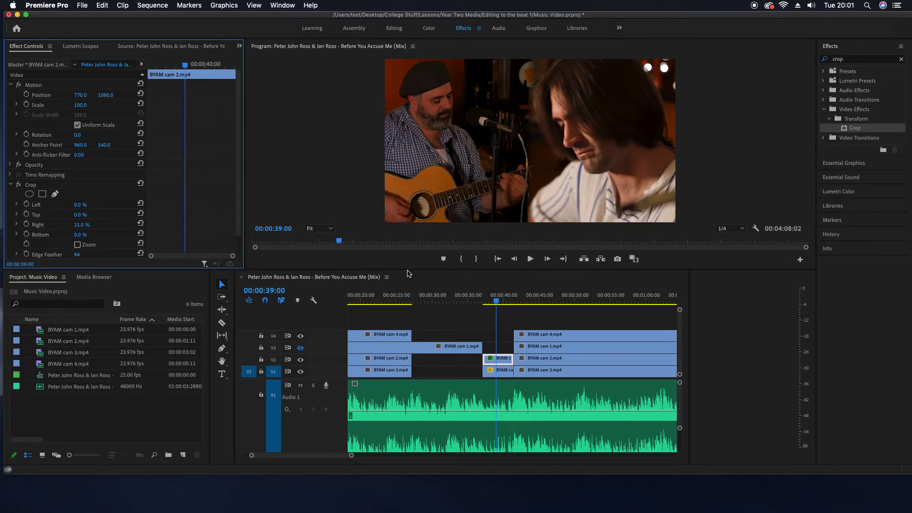
With V2's output off, apply the Crop effect to the cam 3 segment and crop its left side by 30%.
{"action": "left_click", "coordinate": [300, 359]}
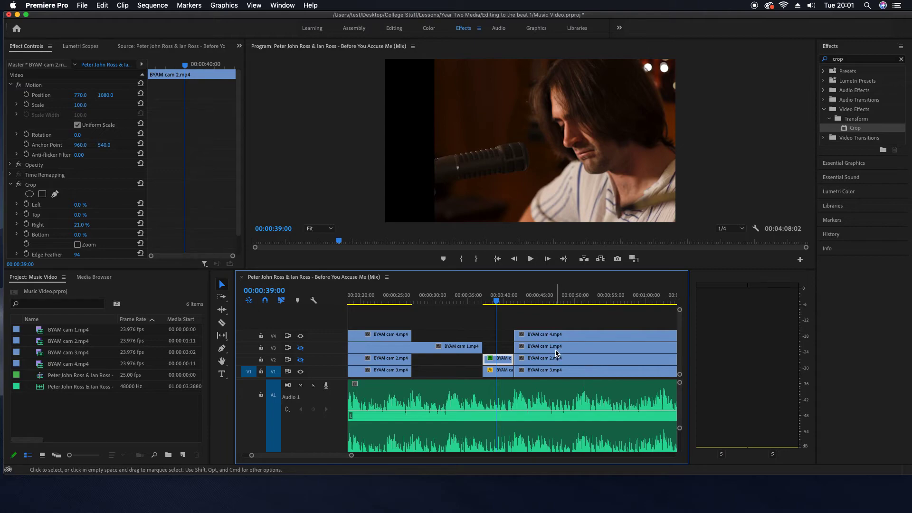
{"action": "left_click", "coordinate": [495, 375]}
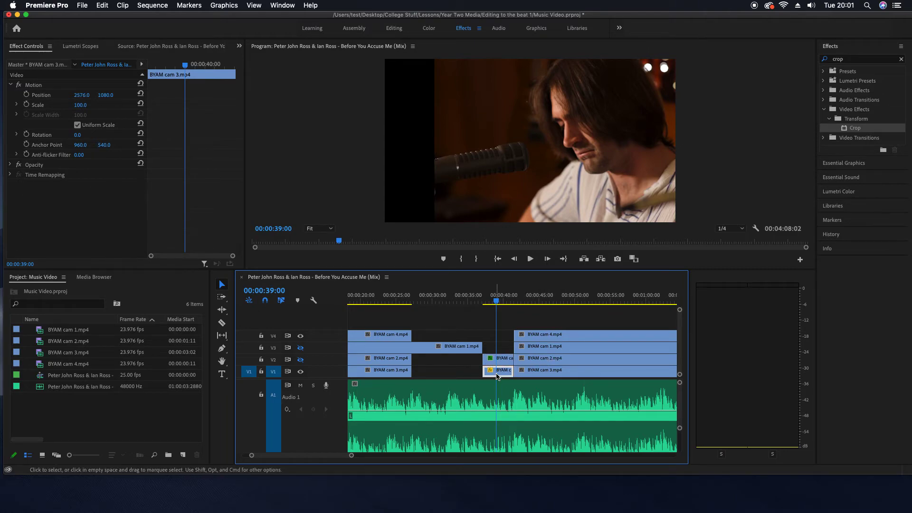
{"action": "left_click_drag", "start_coordinate": [861, 131], "coordinate": [500, 377]}
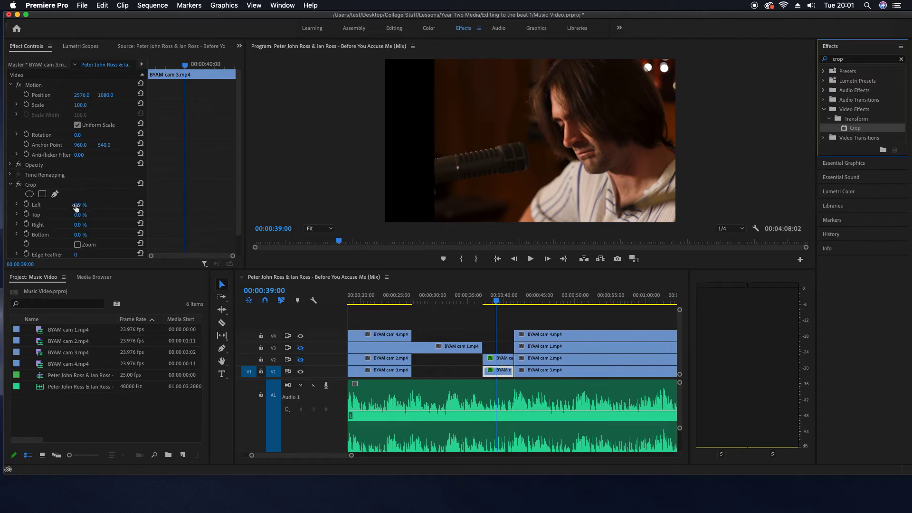
{"action": "left_click_drag", "start_coordinate": [77, 204], "coordinate": [124, 205]}
{"action": "left_click_drag", "start_coordinate": [82, 205], "coordinate": [83, 205]}
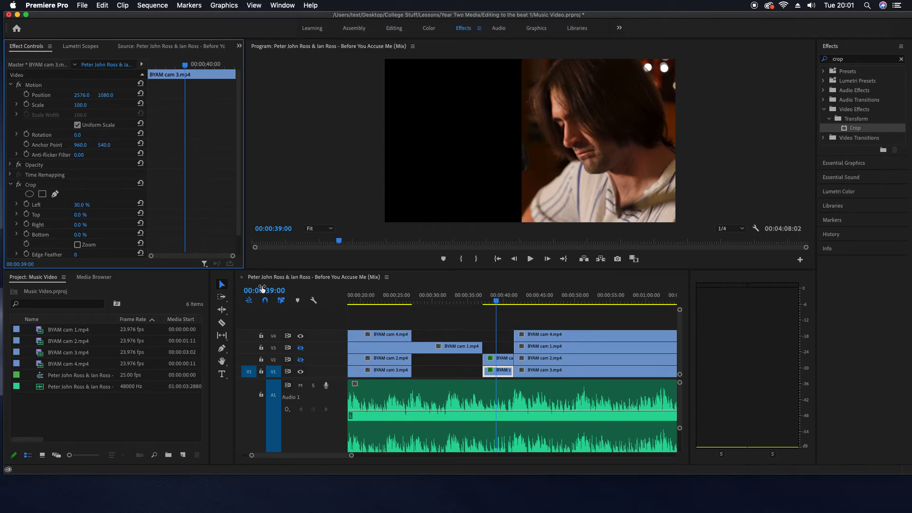
Turn V2's output back on and set the edge feather of the cam 3 segment's crop to 68.
{"action": "left_click", "coordinate": [300, 360]}
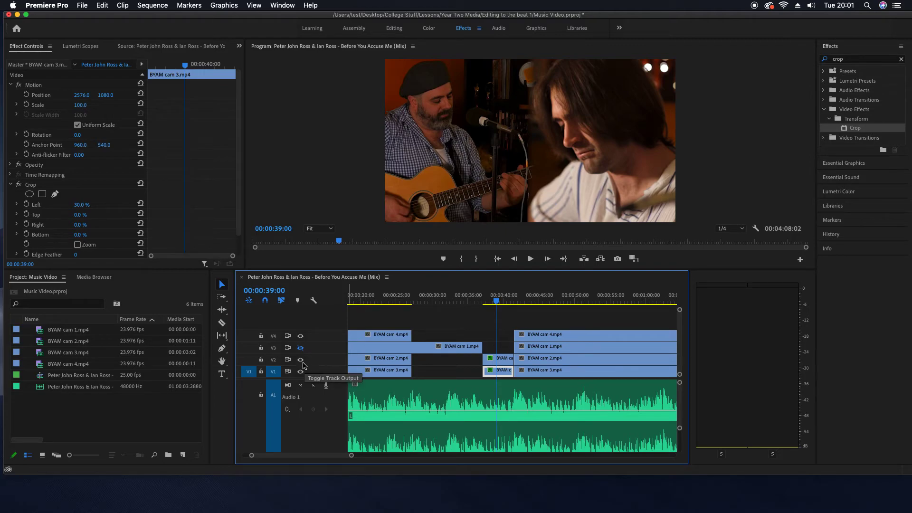
{"action": "left_click", "coordinate": [78, 258]}
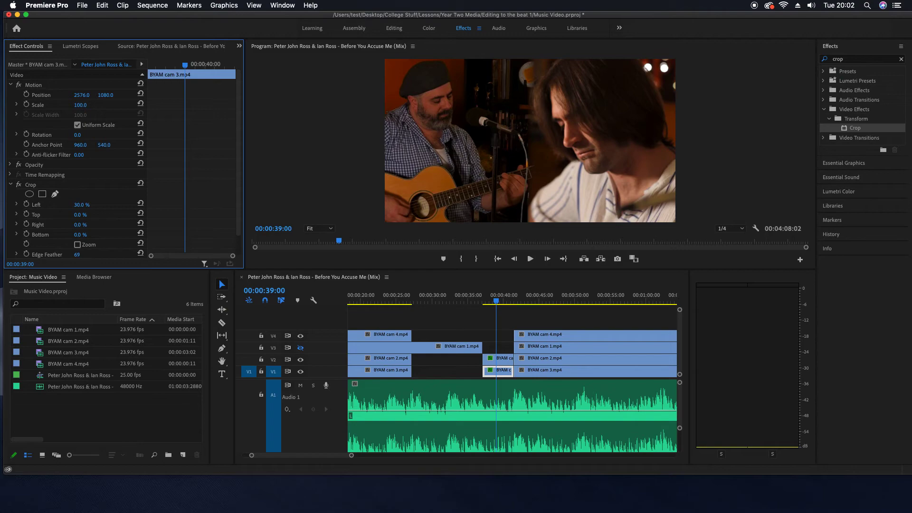
{"action": "left_click_drag", "start_coordinate": [79, 257], "coordinate": [128, 256]}
With V3's output on, trim the starts of the cam 4, cam 2 and cam 3 segments following the split screen to about 00:00:49, exposing cam 1.
{"action": "left_click", "coordinate": [461, 301]}
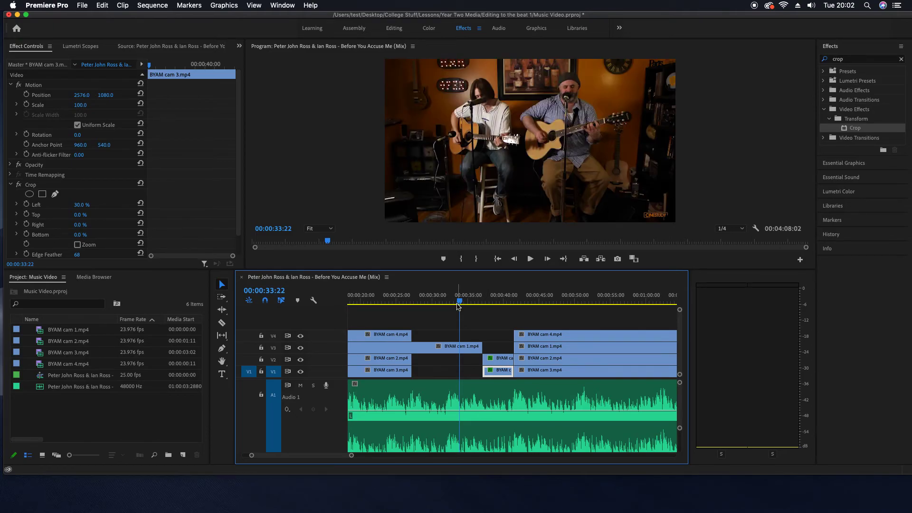
{"action": "mouse_move", "coordinate": [460, 303]}
{"action": "left_mouse_down"}
{"action": "mouse_move", "coordinate": [558, 302]}
{"action": "mouse_move", "coordinate": [454, 303]}
{"action": "left_mouse_up"}
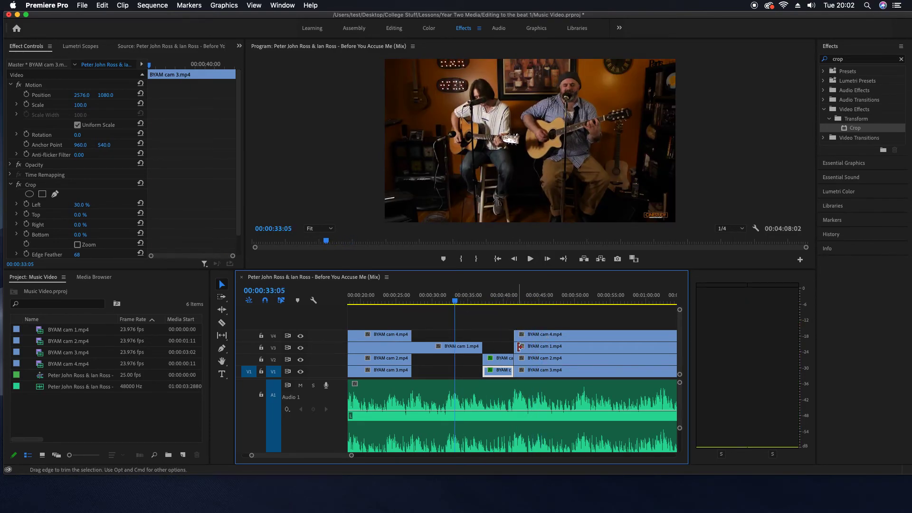
{"action": "left_click_drag", "start_coordinate": [522, 336], "coordinate": [572, 337]}
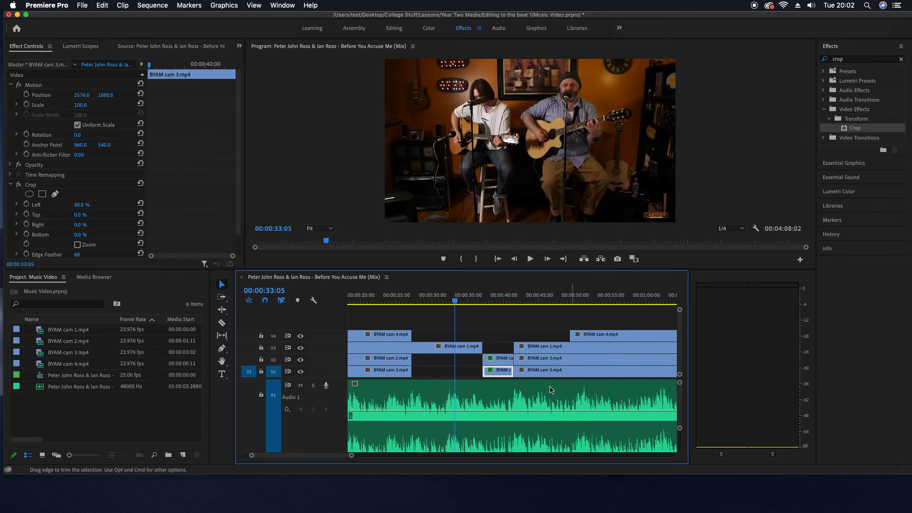
{"action": "left_click_drag", "start_coordinate": [516, 359], "coordinate": [571, 359]}
{"action": "left_click_drag", "start_coordinate": [518, 374], "coordinate": [572, 370]}
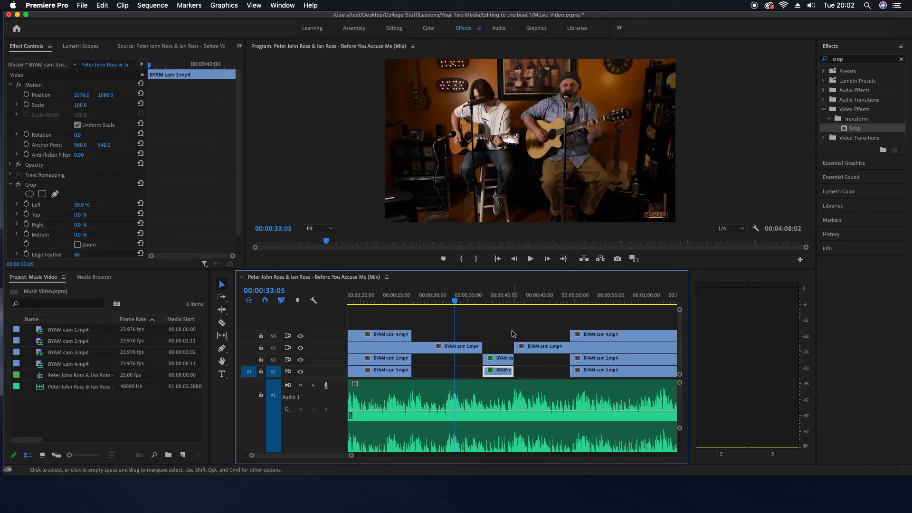
Play back the edit around 00:00:25, from 00:00:33 through the split screen into the cam 1 shot, and within the split screen again.
{"action": "left_click", "coordinate": [397, 301]}
{"action": "key", "text": "space"}
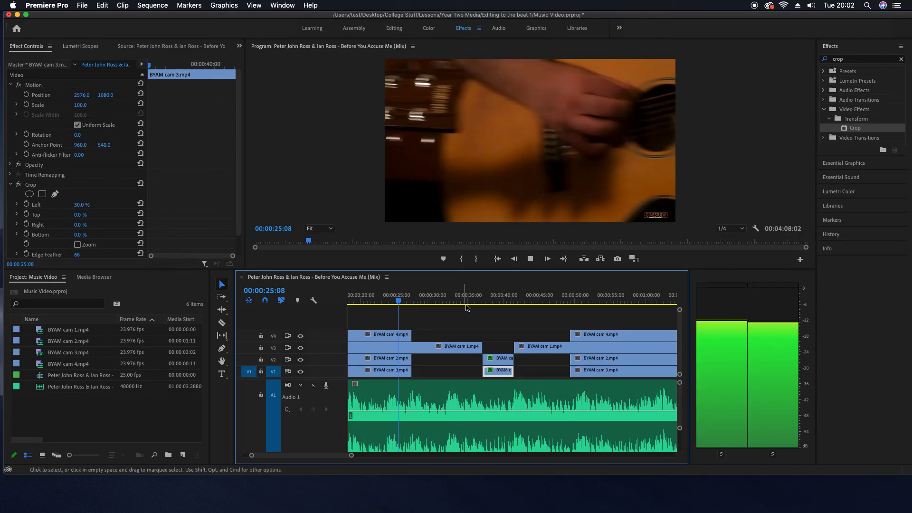
{"action": "left_click", "coordinate": [454, 298]}
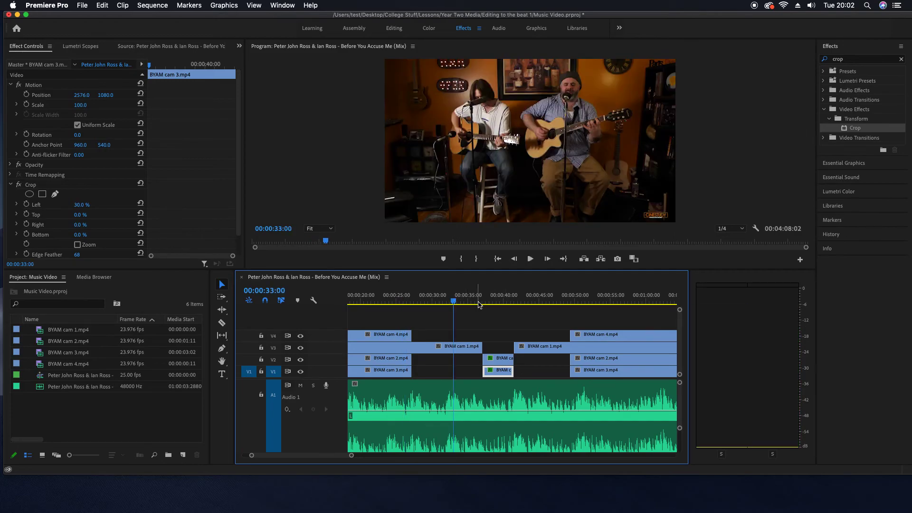
{"action": "key", "text": "space"}
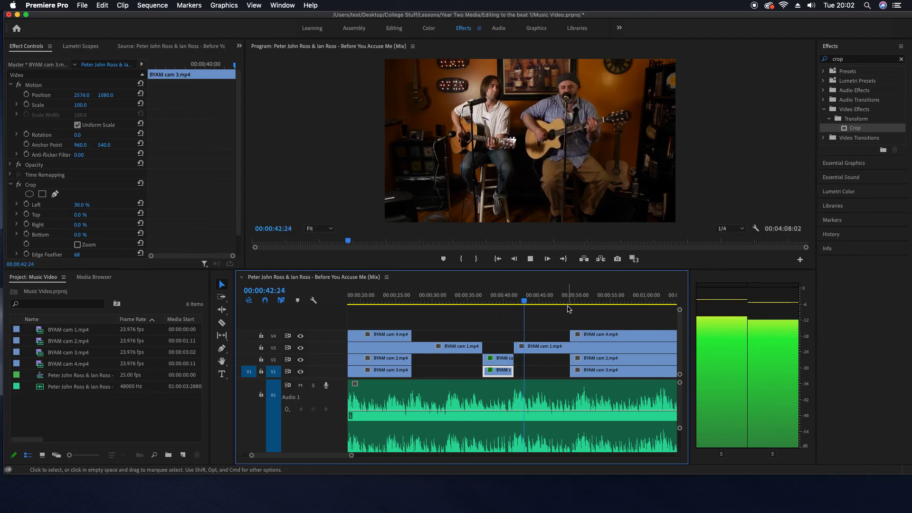
{"action": "key", "text": "space"}
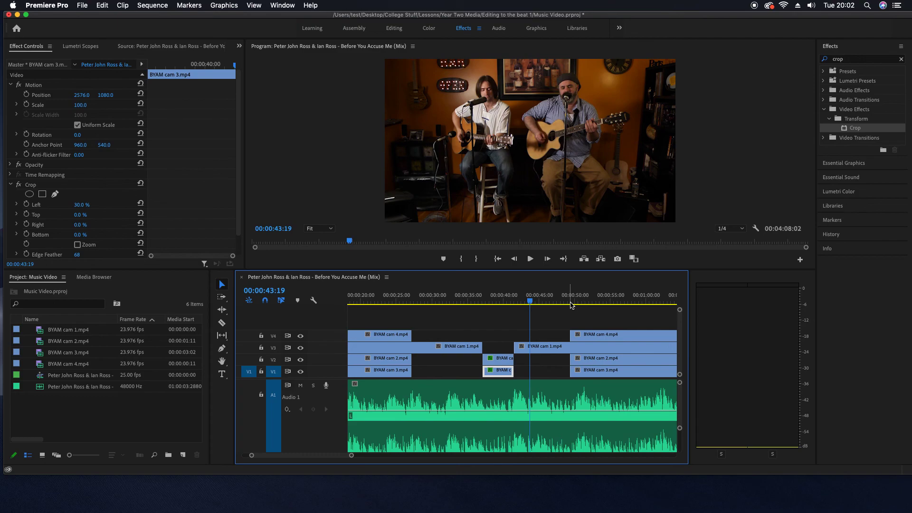
{"action": "left_click", "coordinate": [495, 303]}
{"action": "key", "text": "space"}
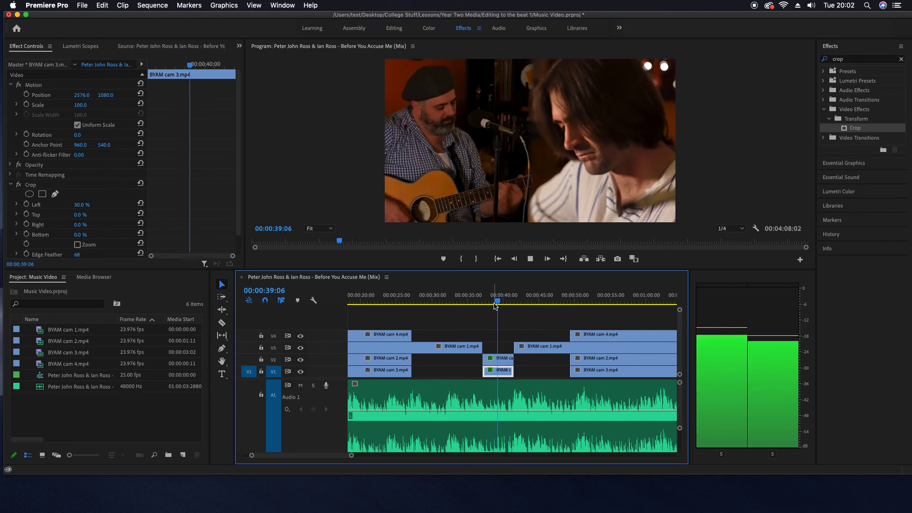
{"action": "key", "text": "space"}
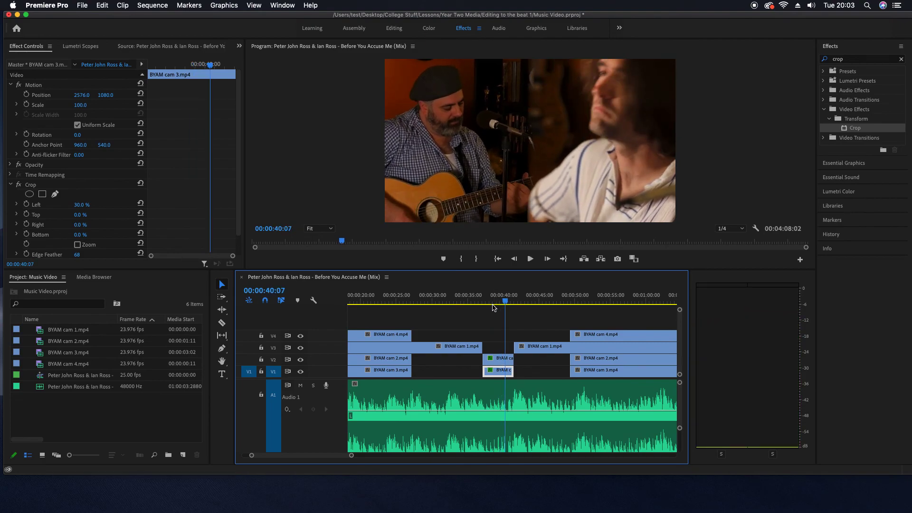